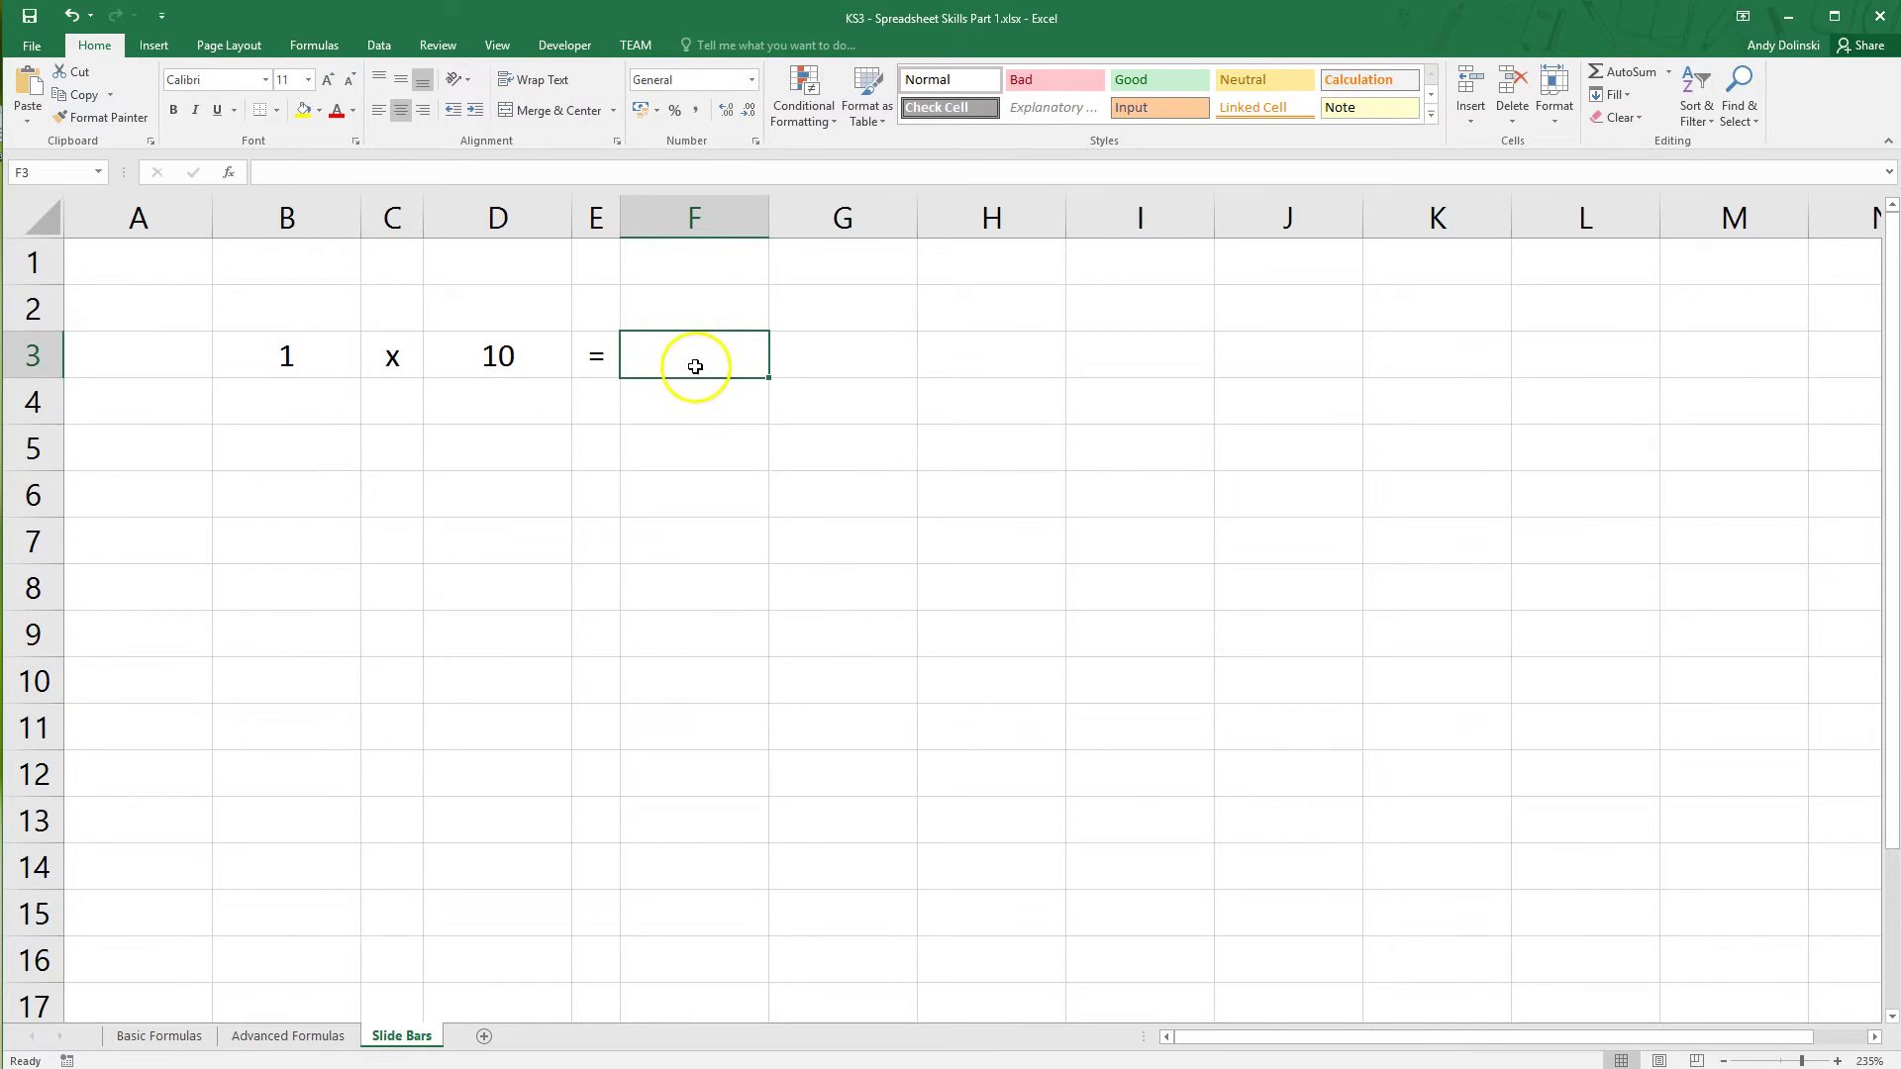
Step: Give answer cell F3 a thick outside border
click(289, 358)
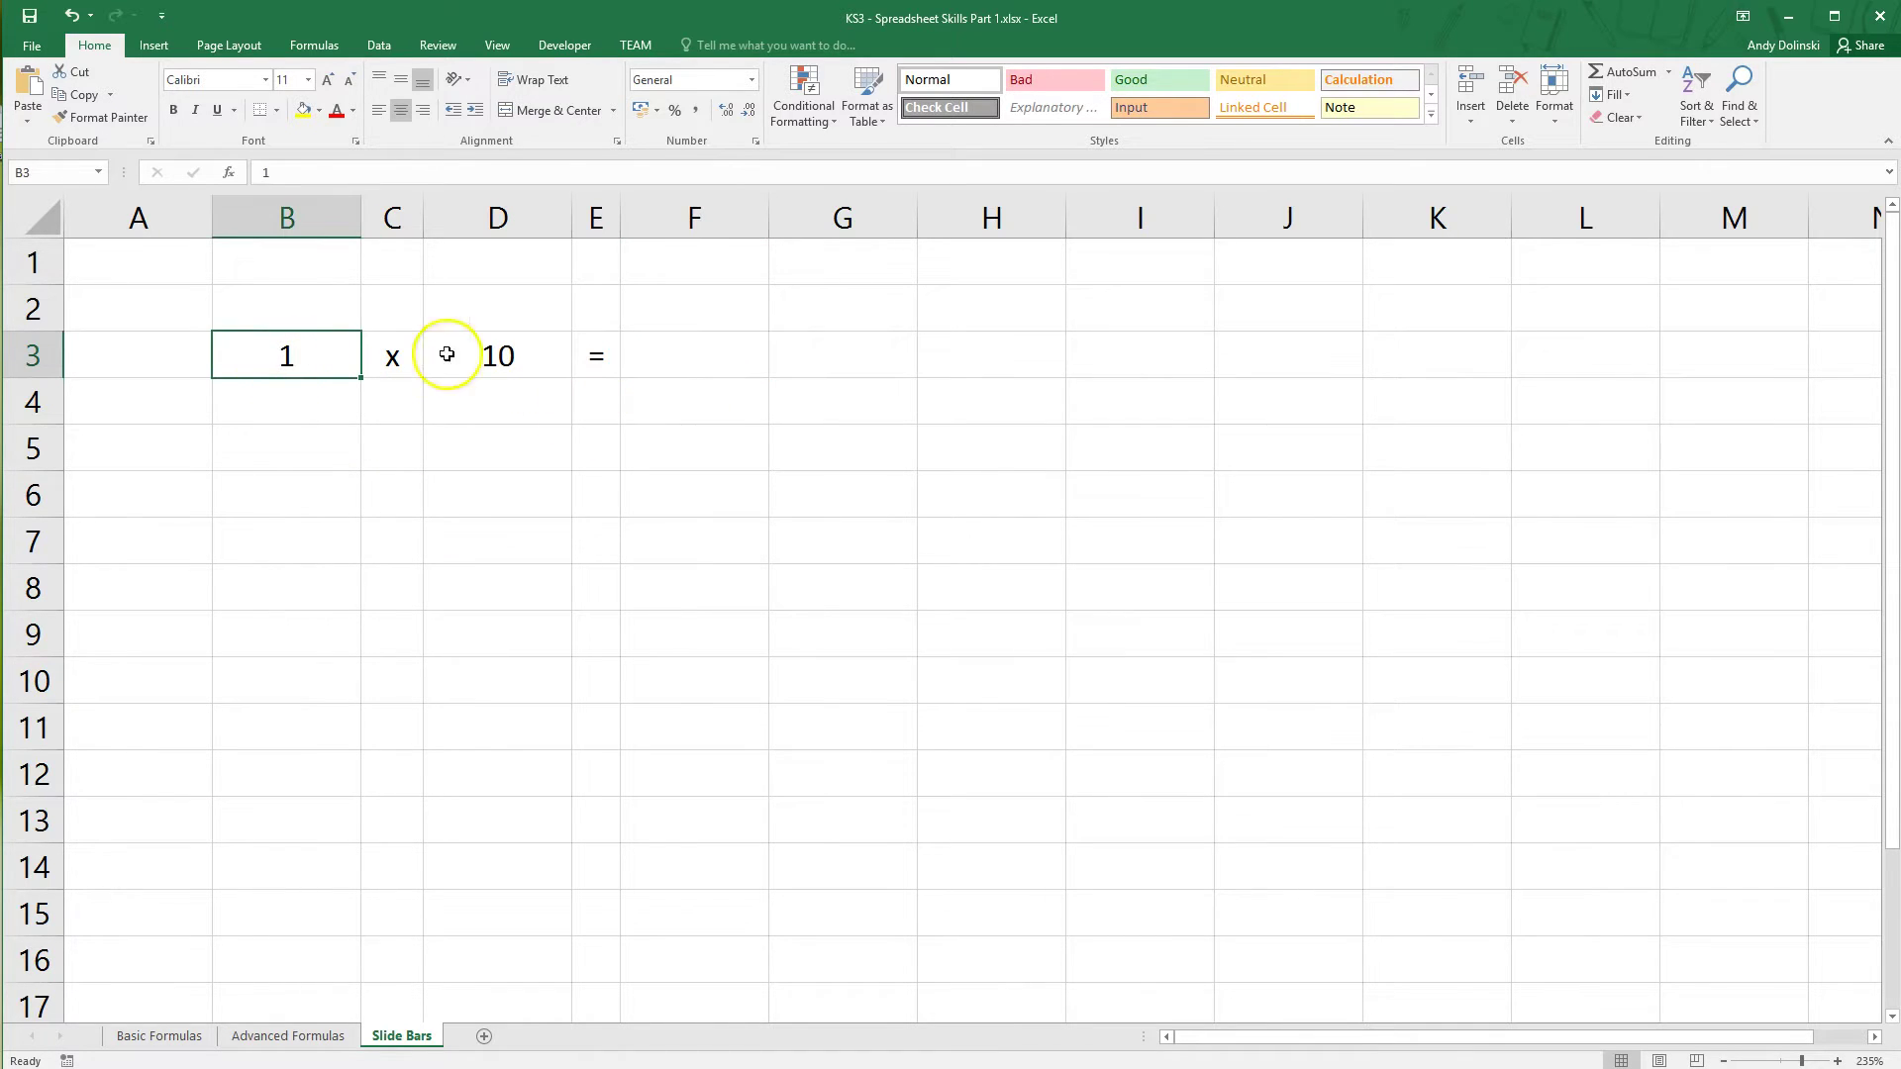
click(735, 371)
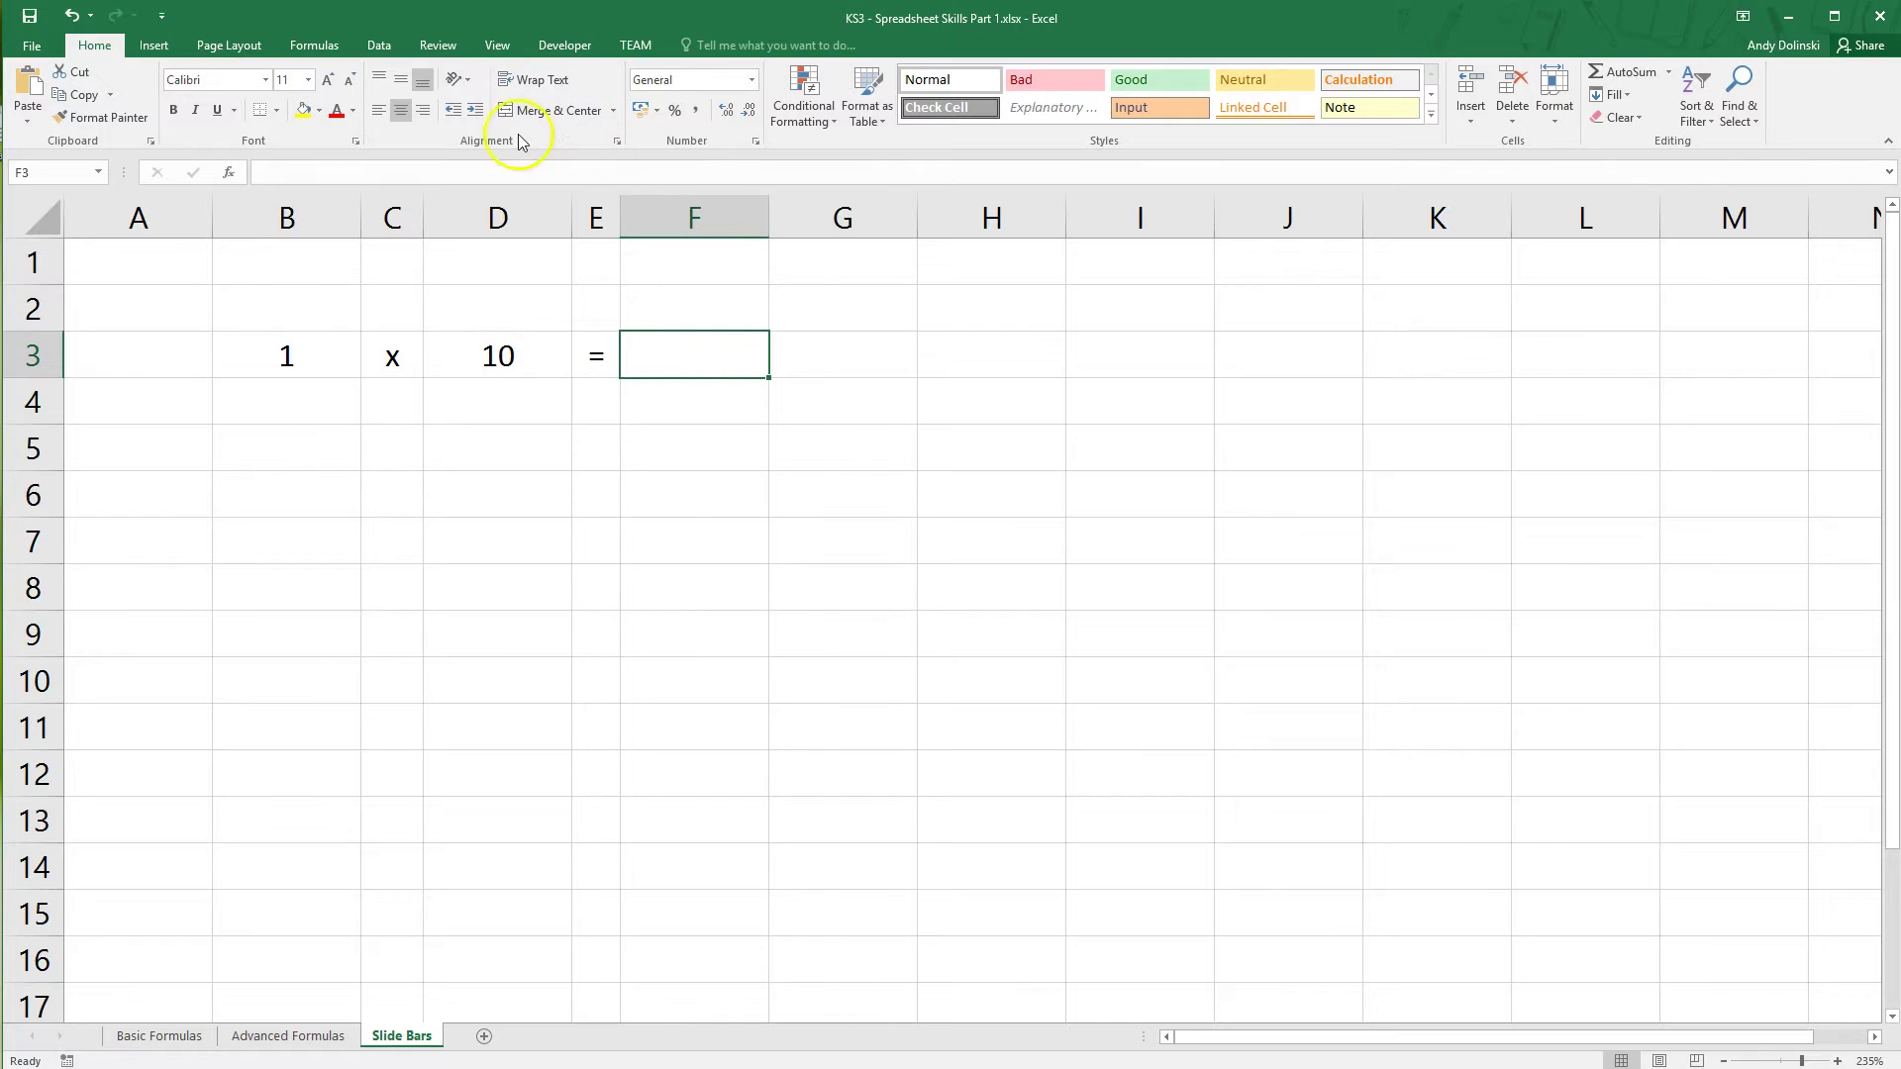
click(279, 118)
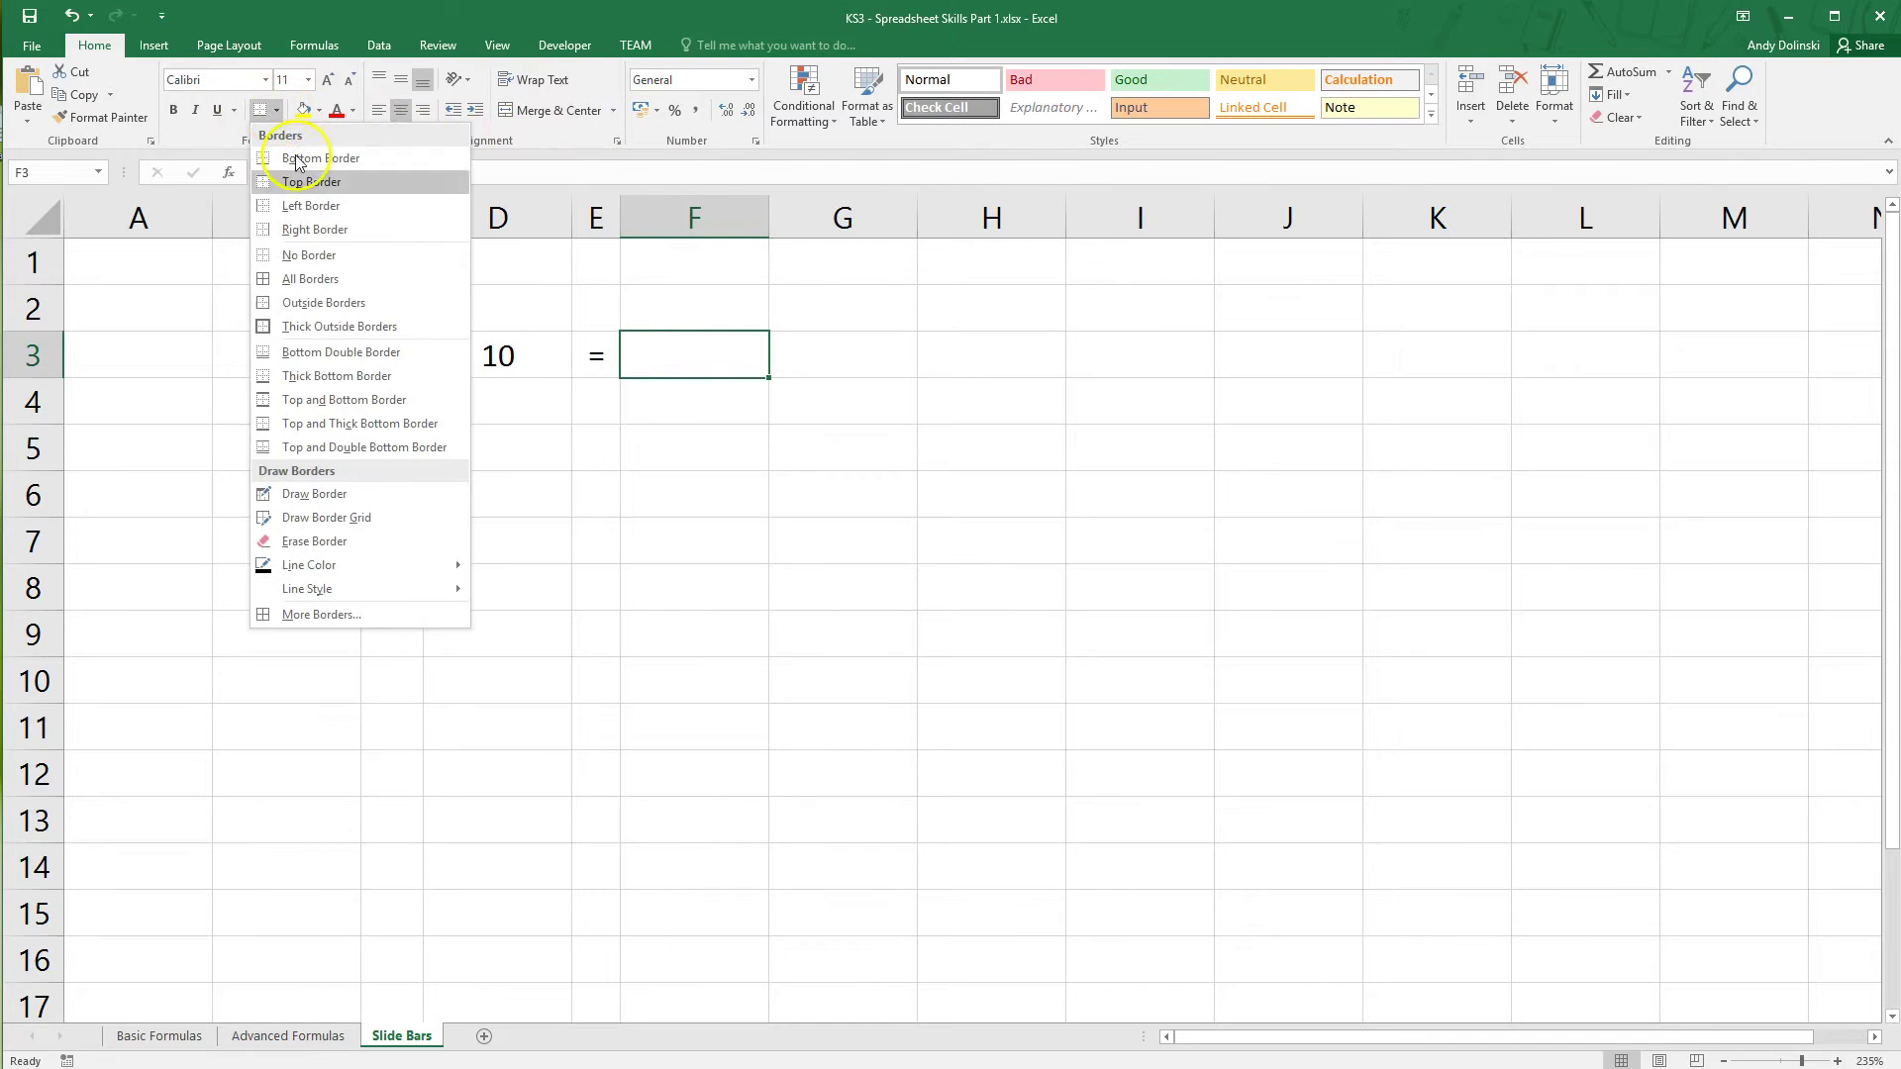
click(268, 322)
click(735, 452)
Step: Enter the formula =B3*D3 in cell F3
click(692, 350)
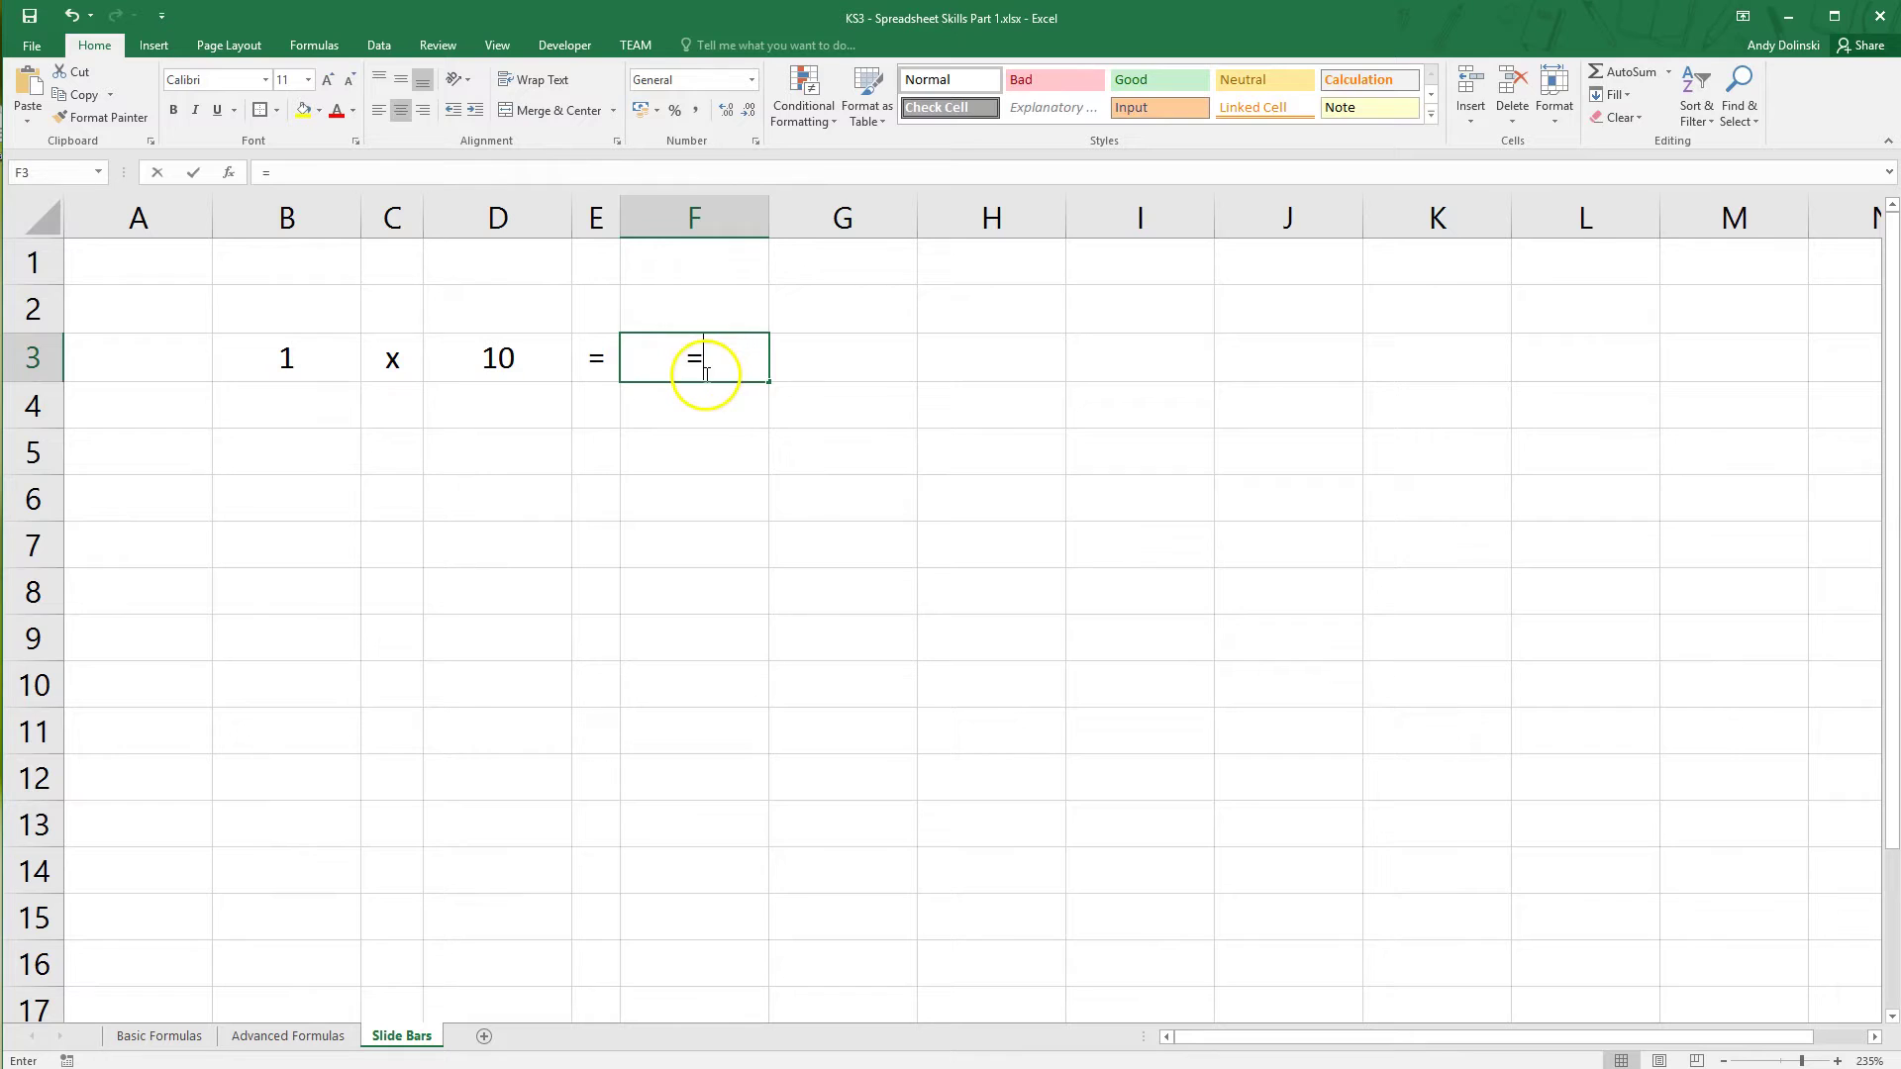
text(=)
click(291, 365)
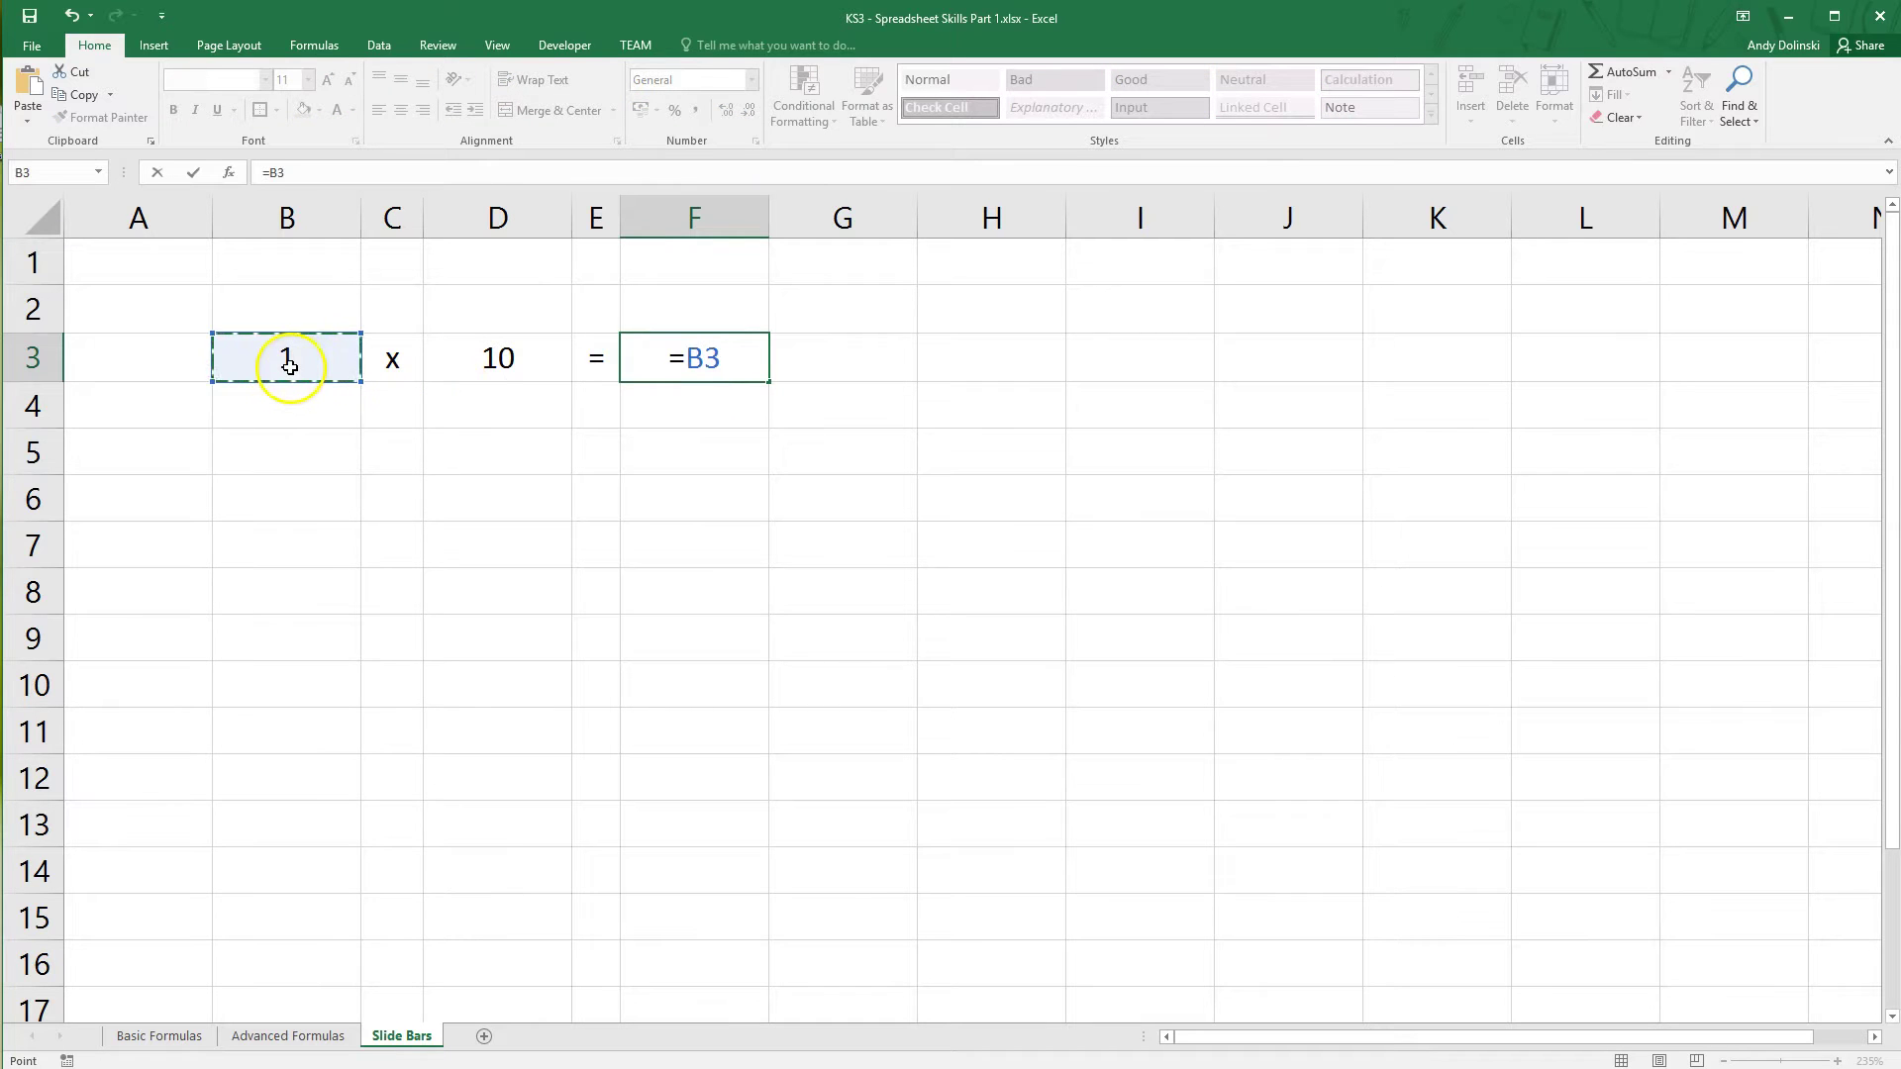
text(*)
click(499, 358)
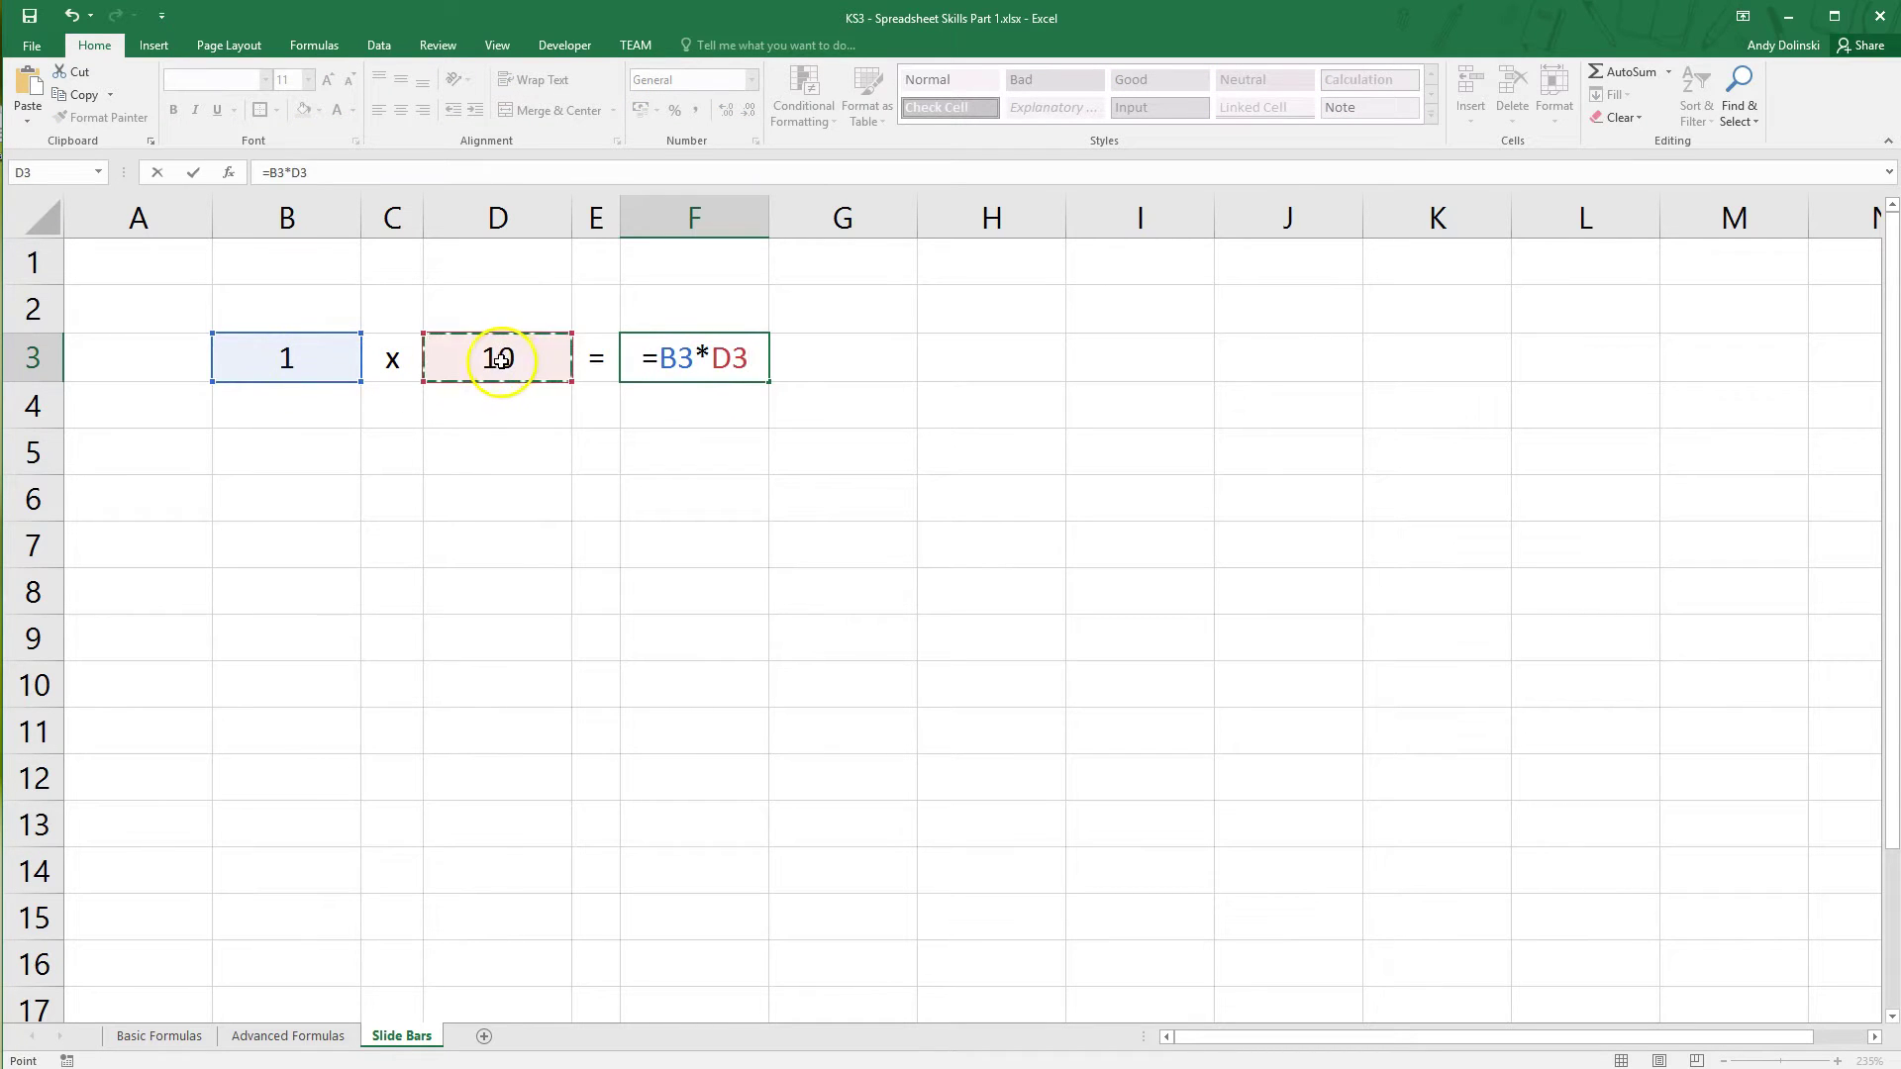
key(Return)
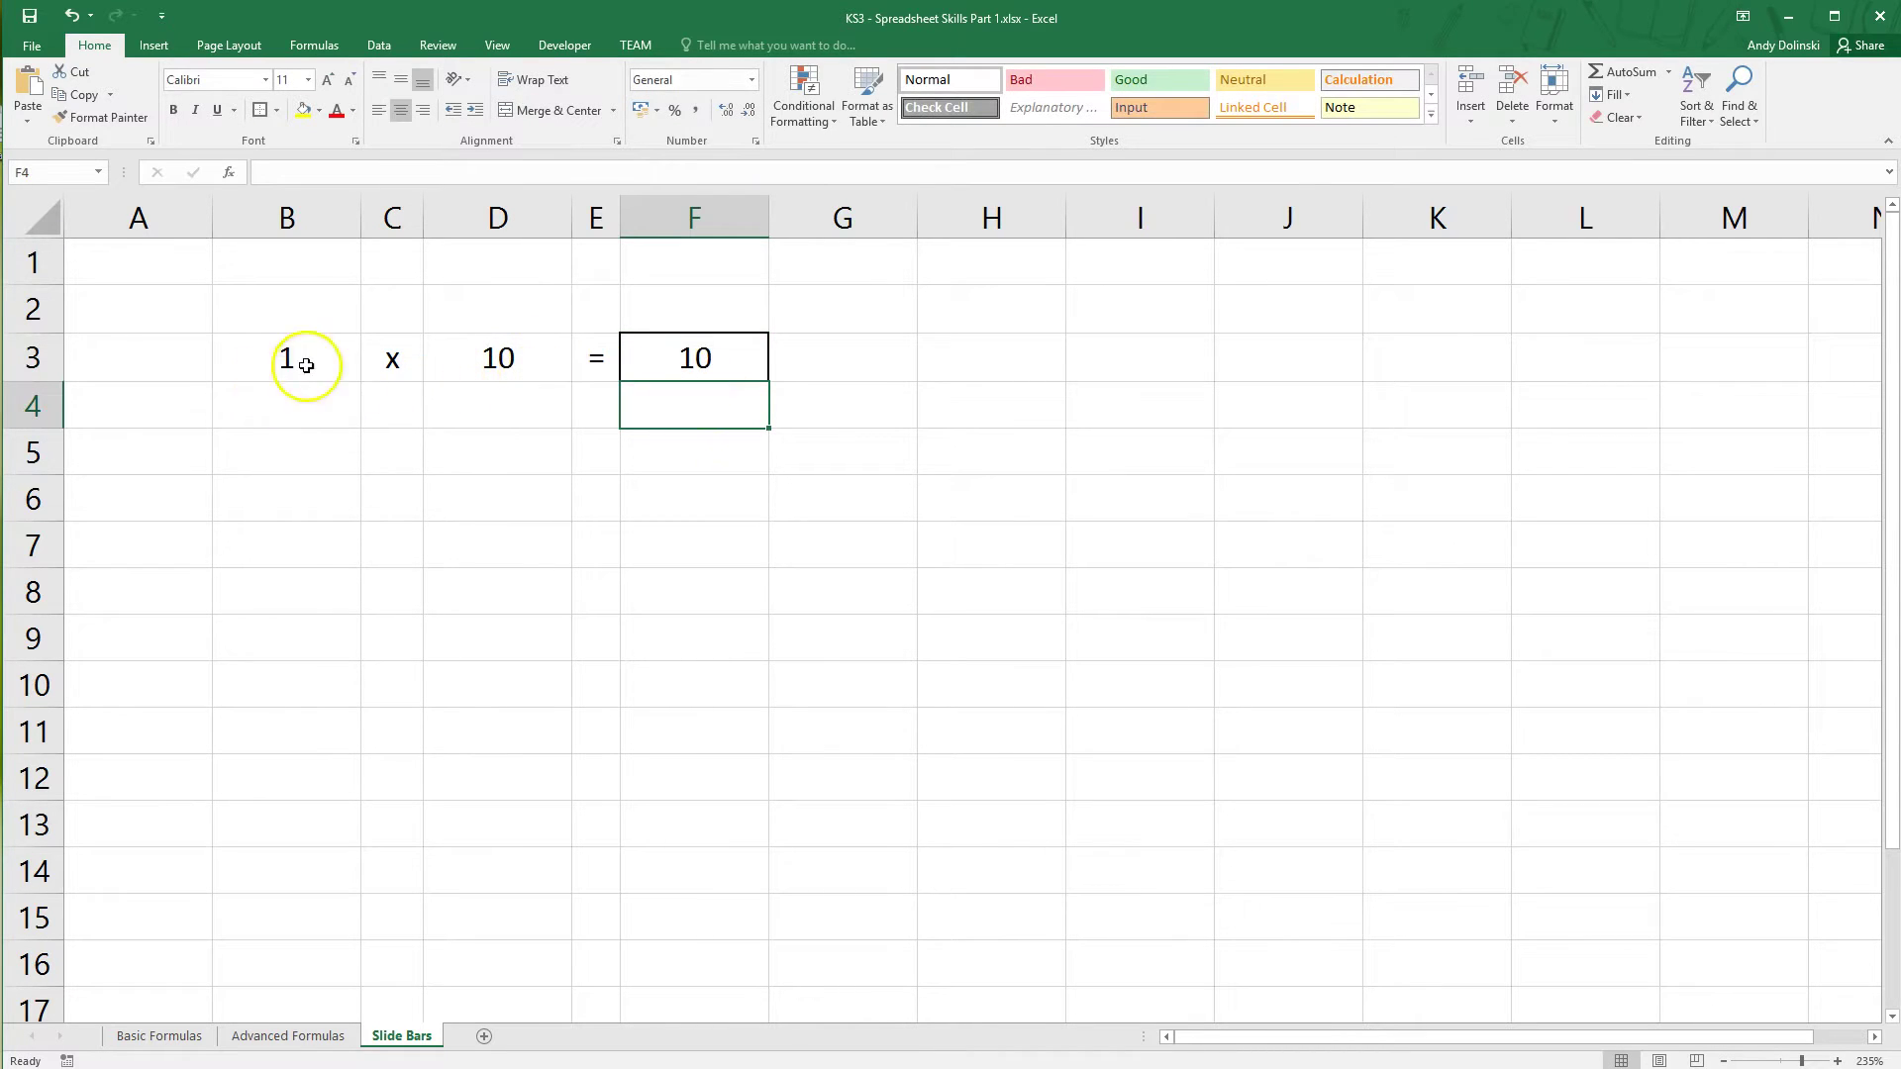
Step: Change the first factor in B3 to 5 so F3 shows 50
click(255, 402)
click(498, 403)
click(256, 408)
click(460, 403)
click(283, 357)
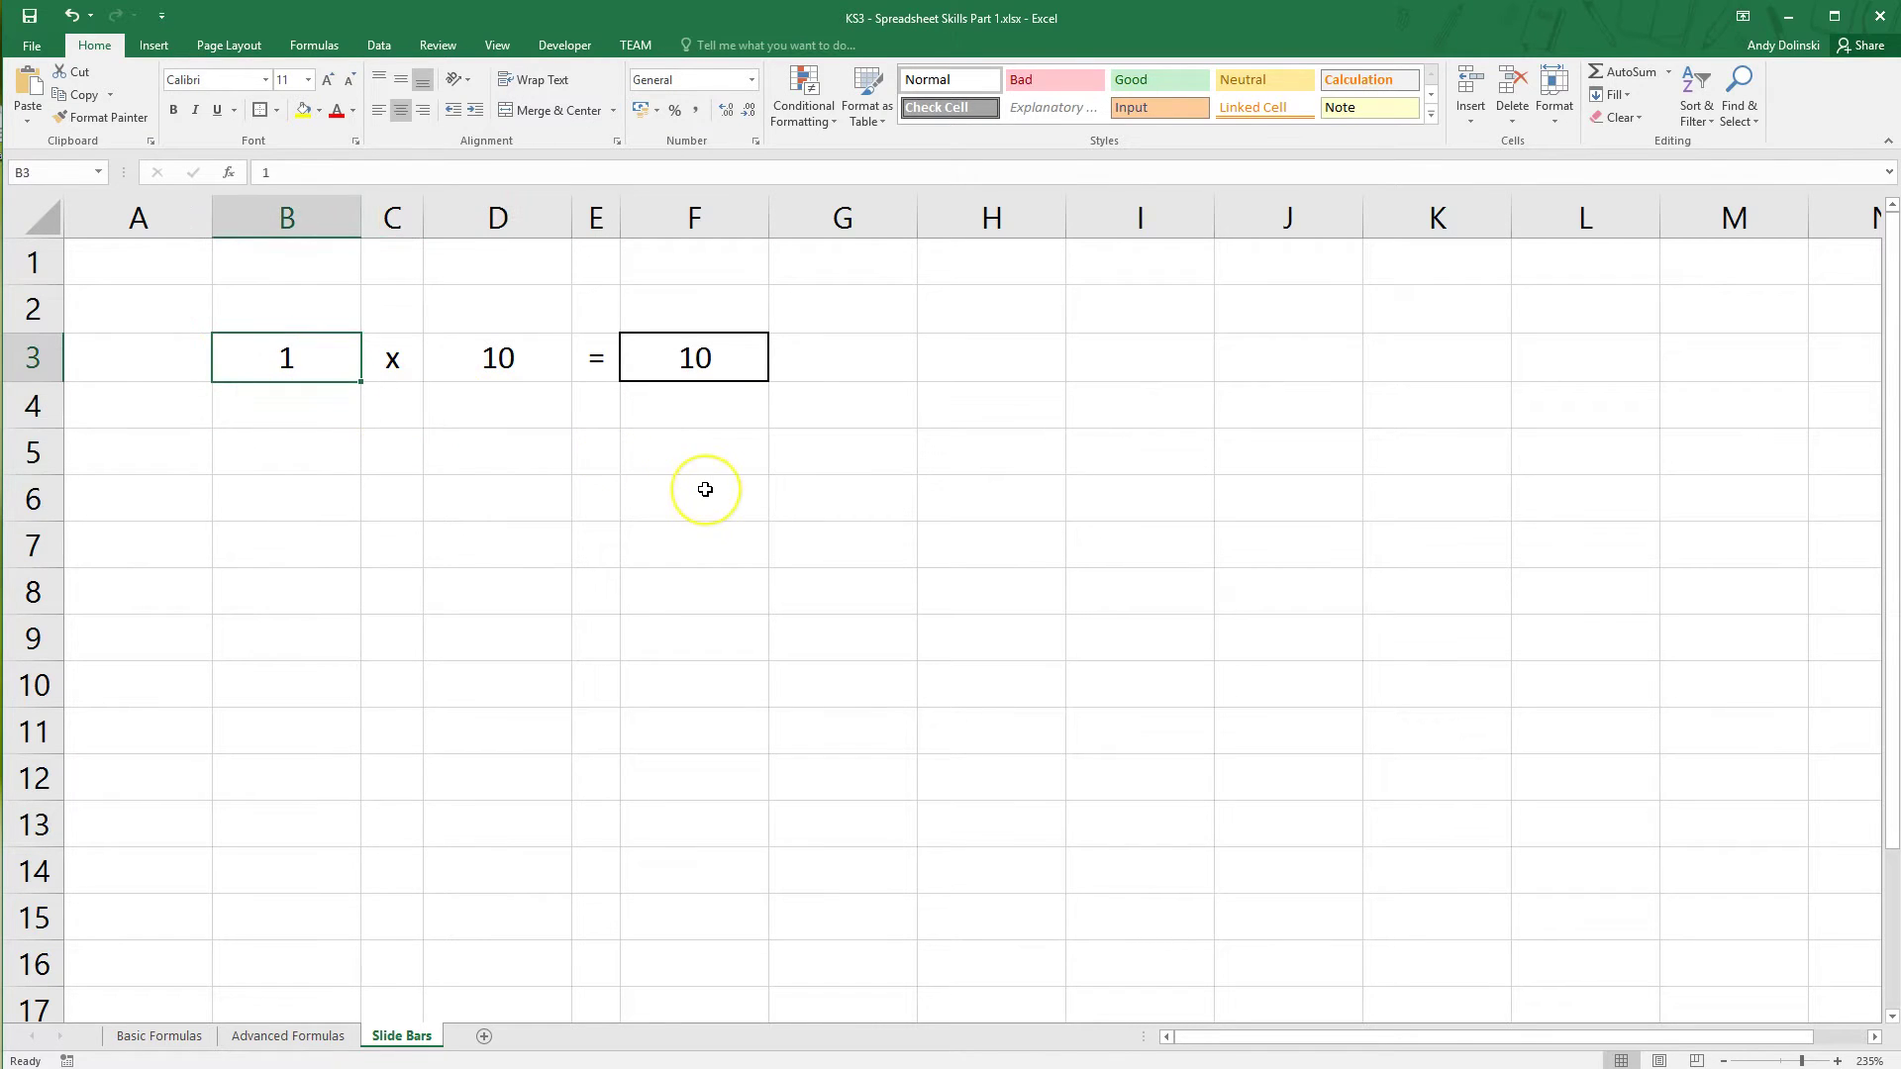
text(5)
key(Return)
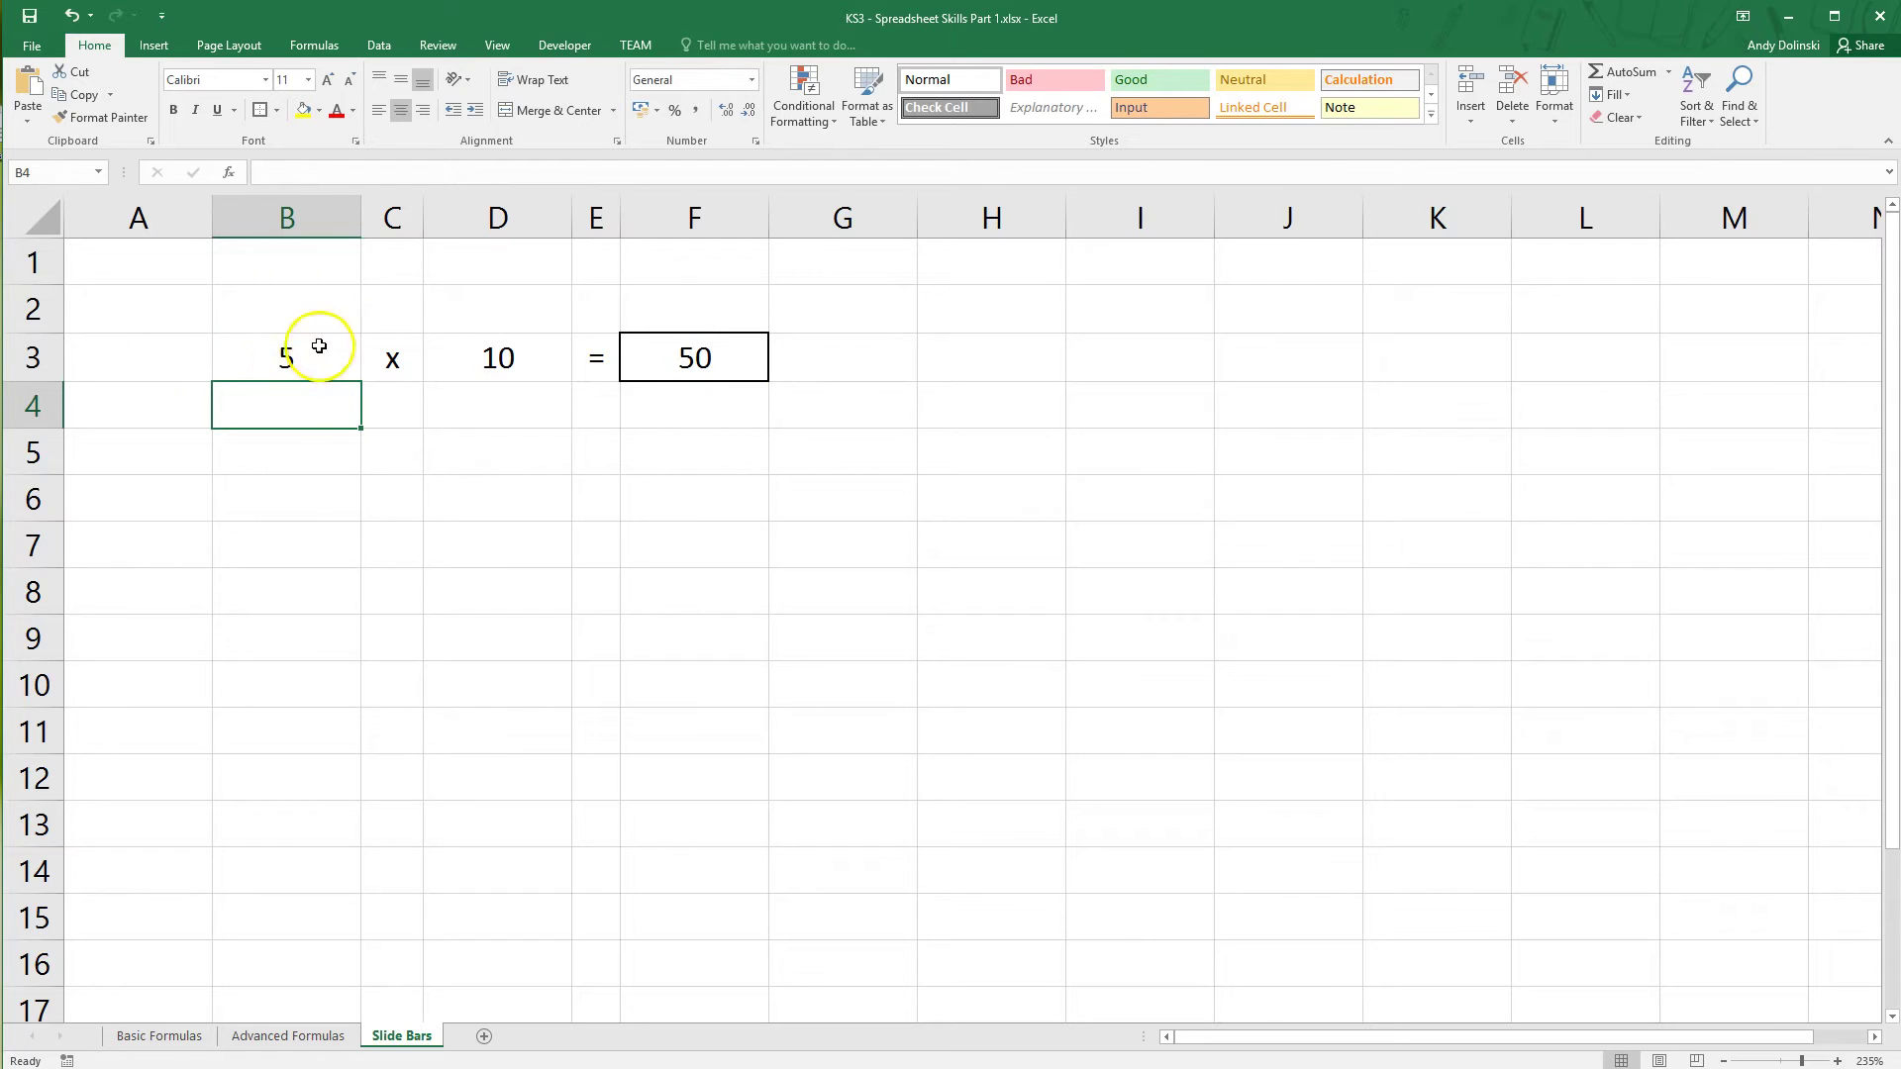
Step: Untick and retick Developer under Customize Ribbon in Excel Options, then confirm with OK
click(561, 50)
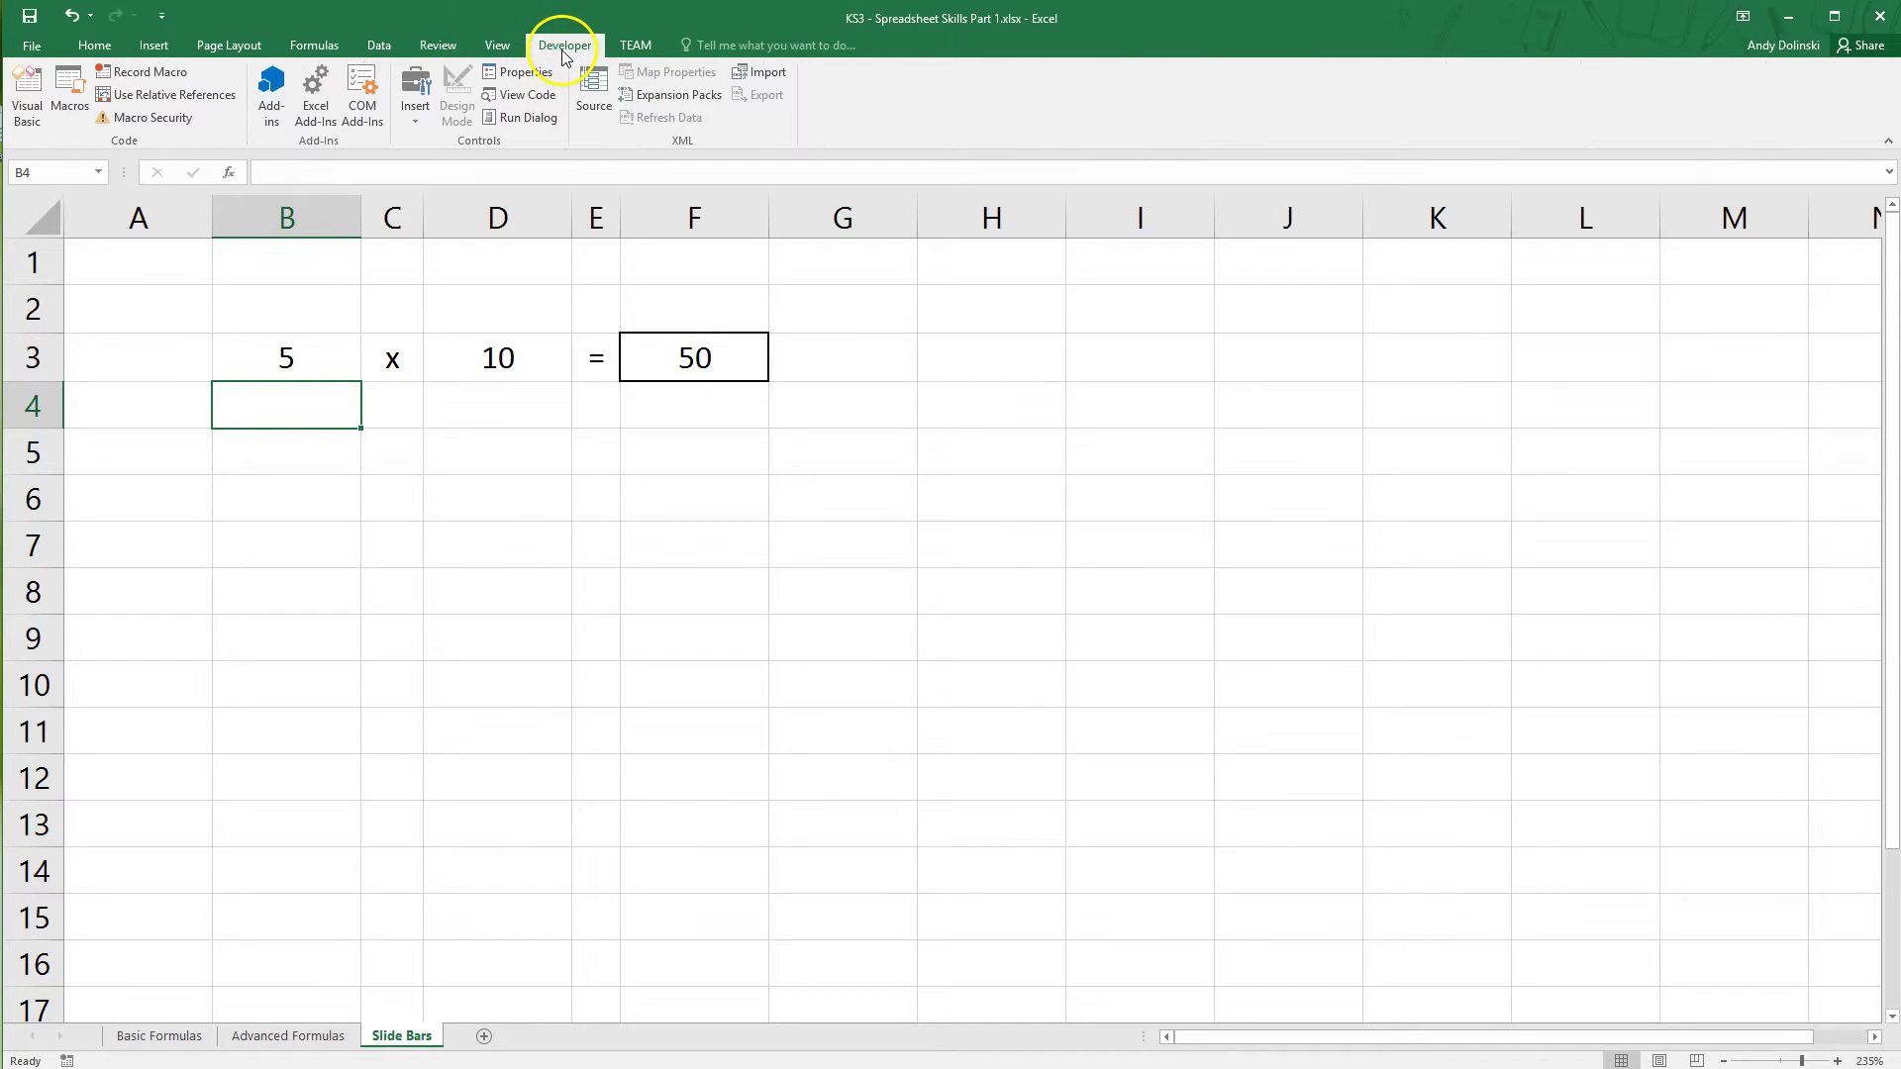
click(41, 48)
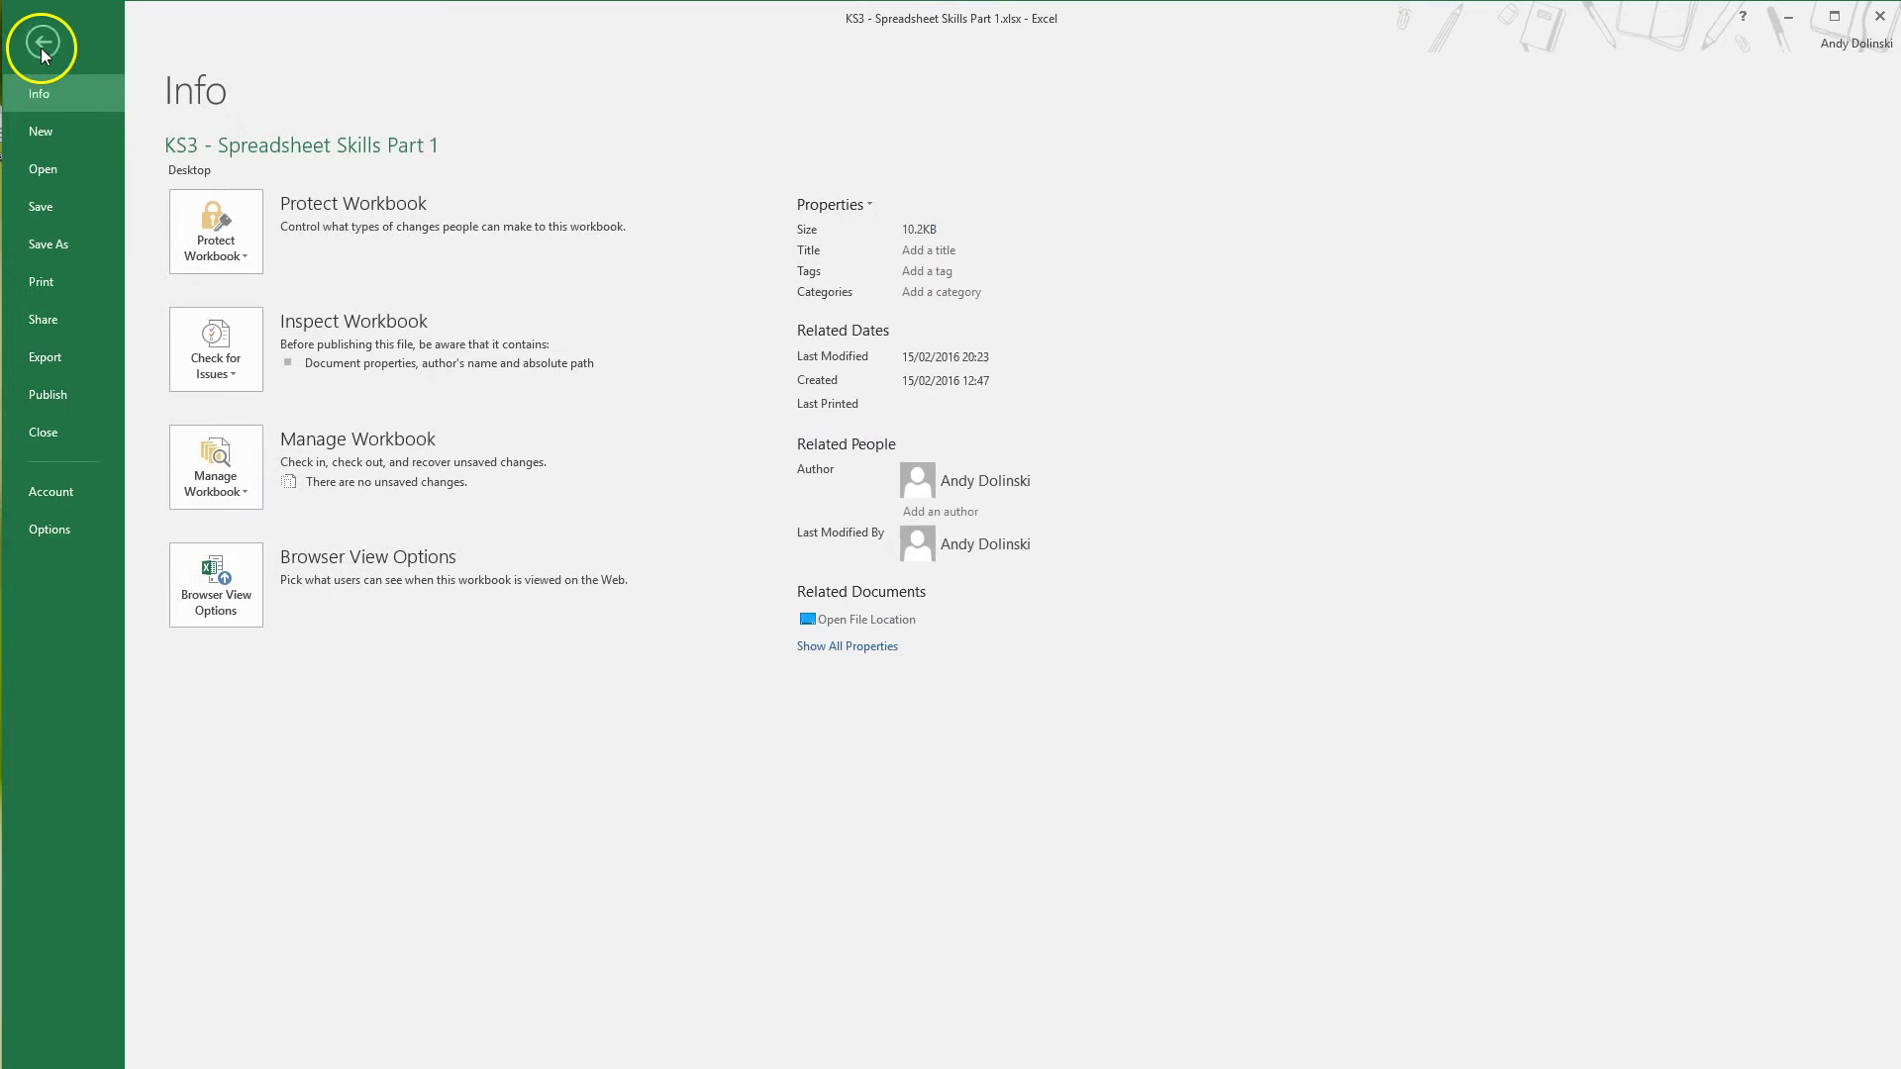
click(48, 529)
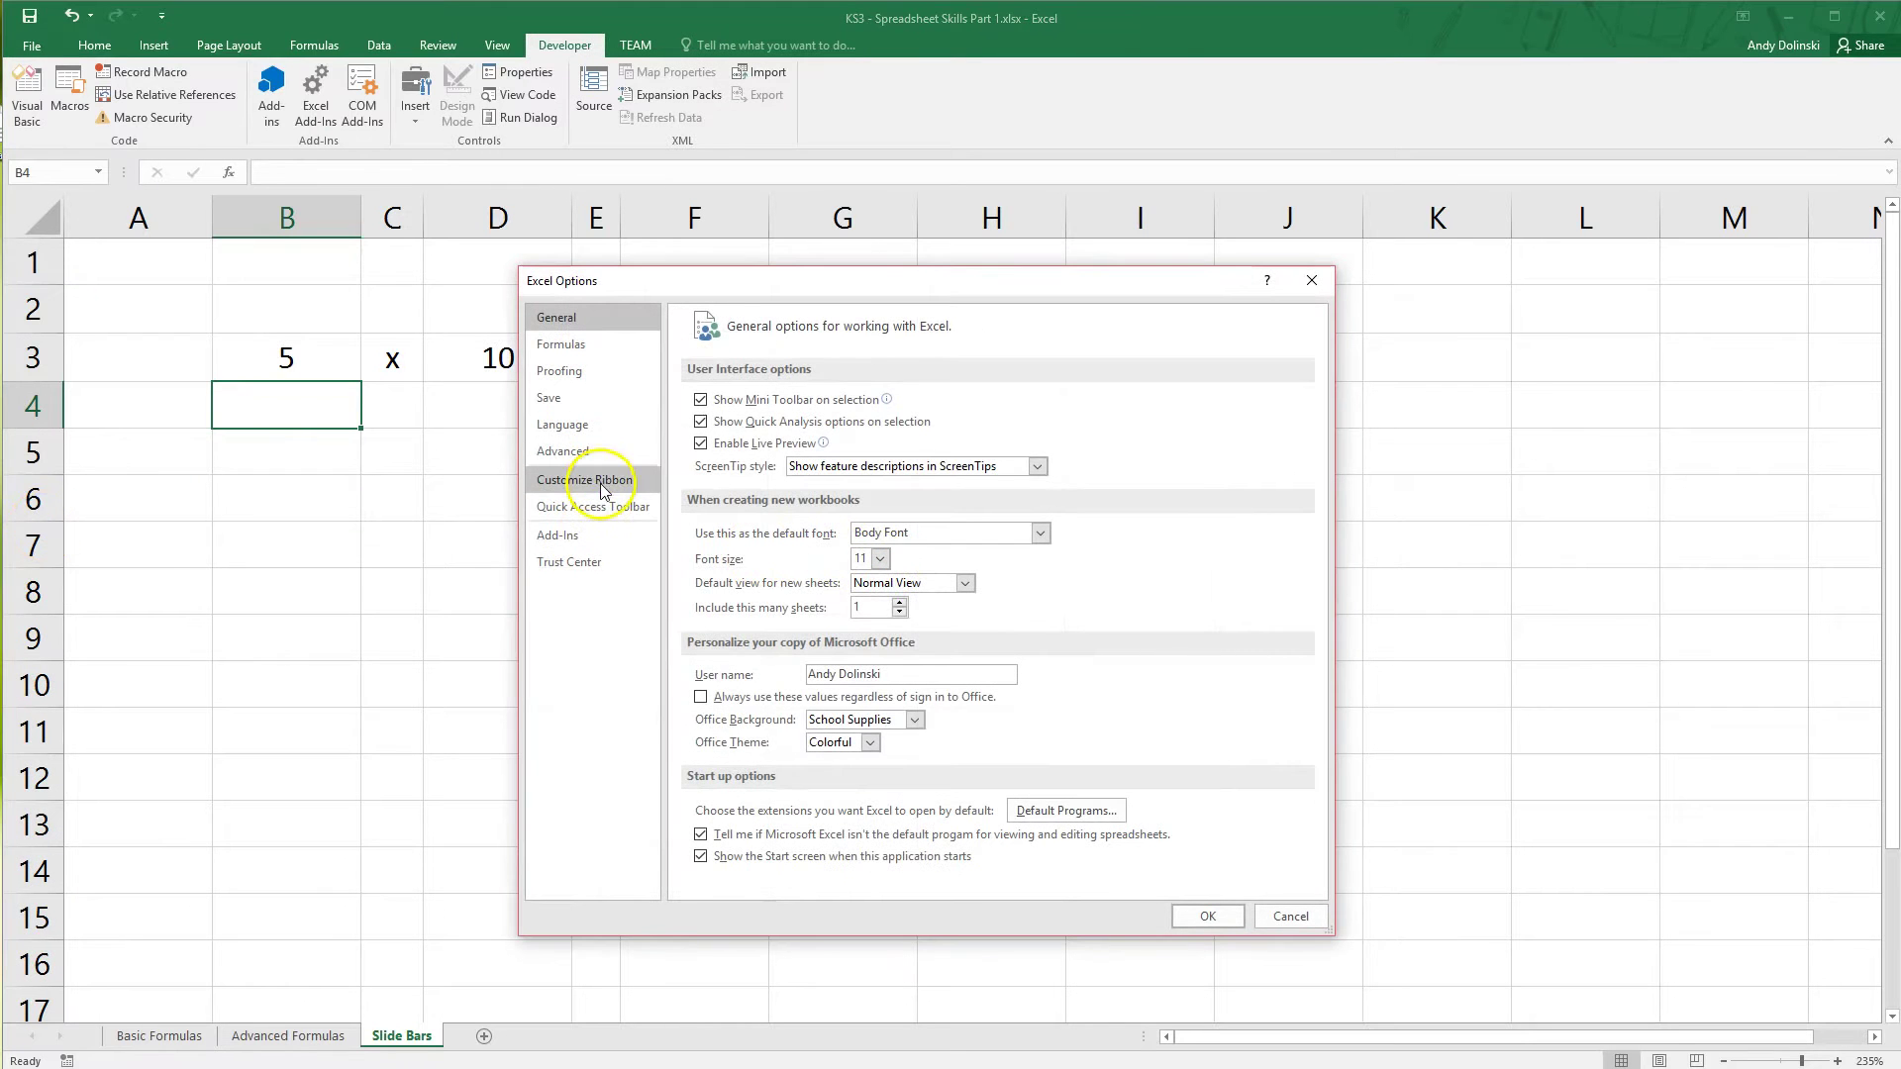
click(593, 481)
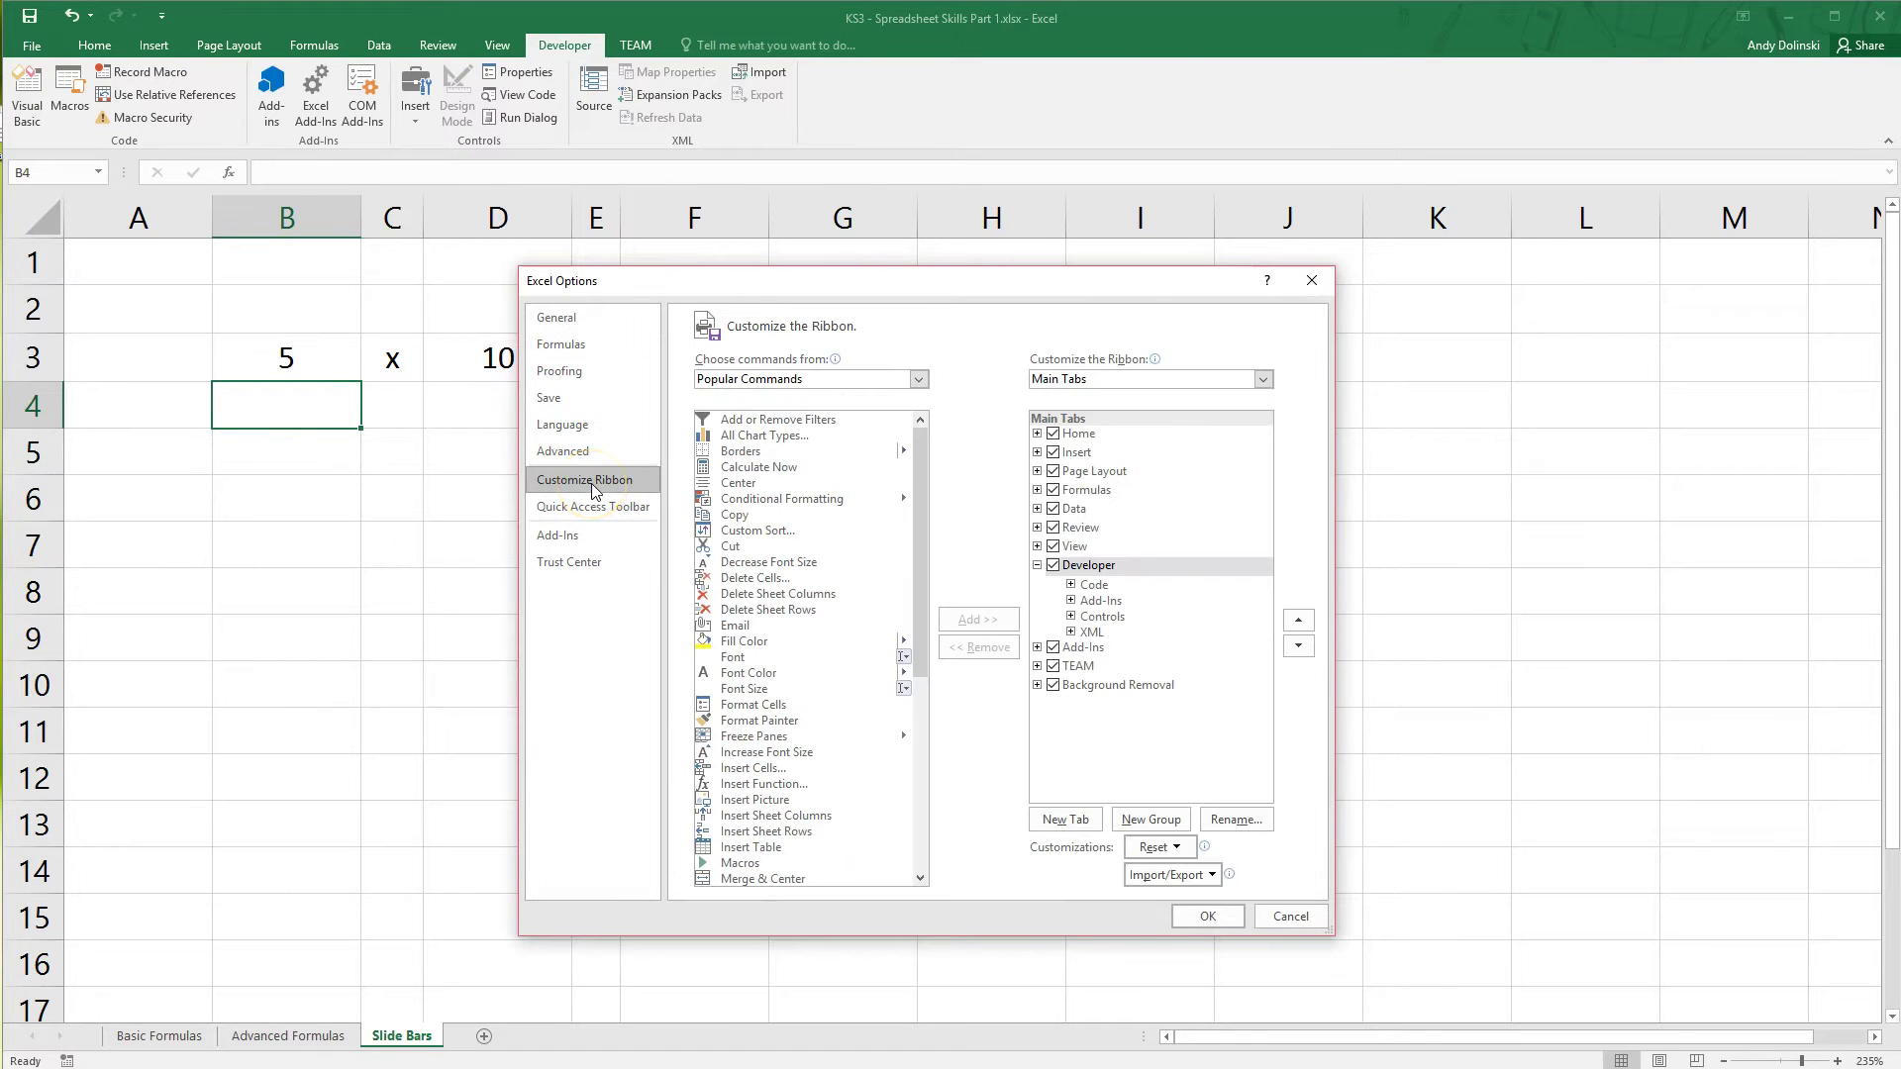
click(1054, 566)
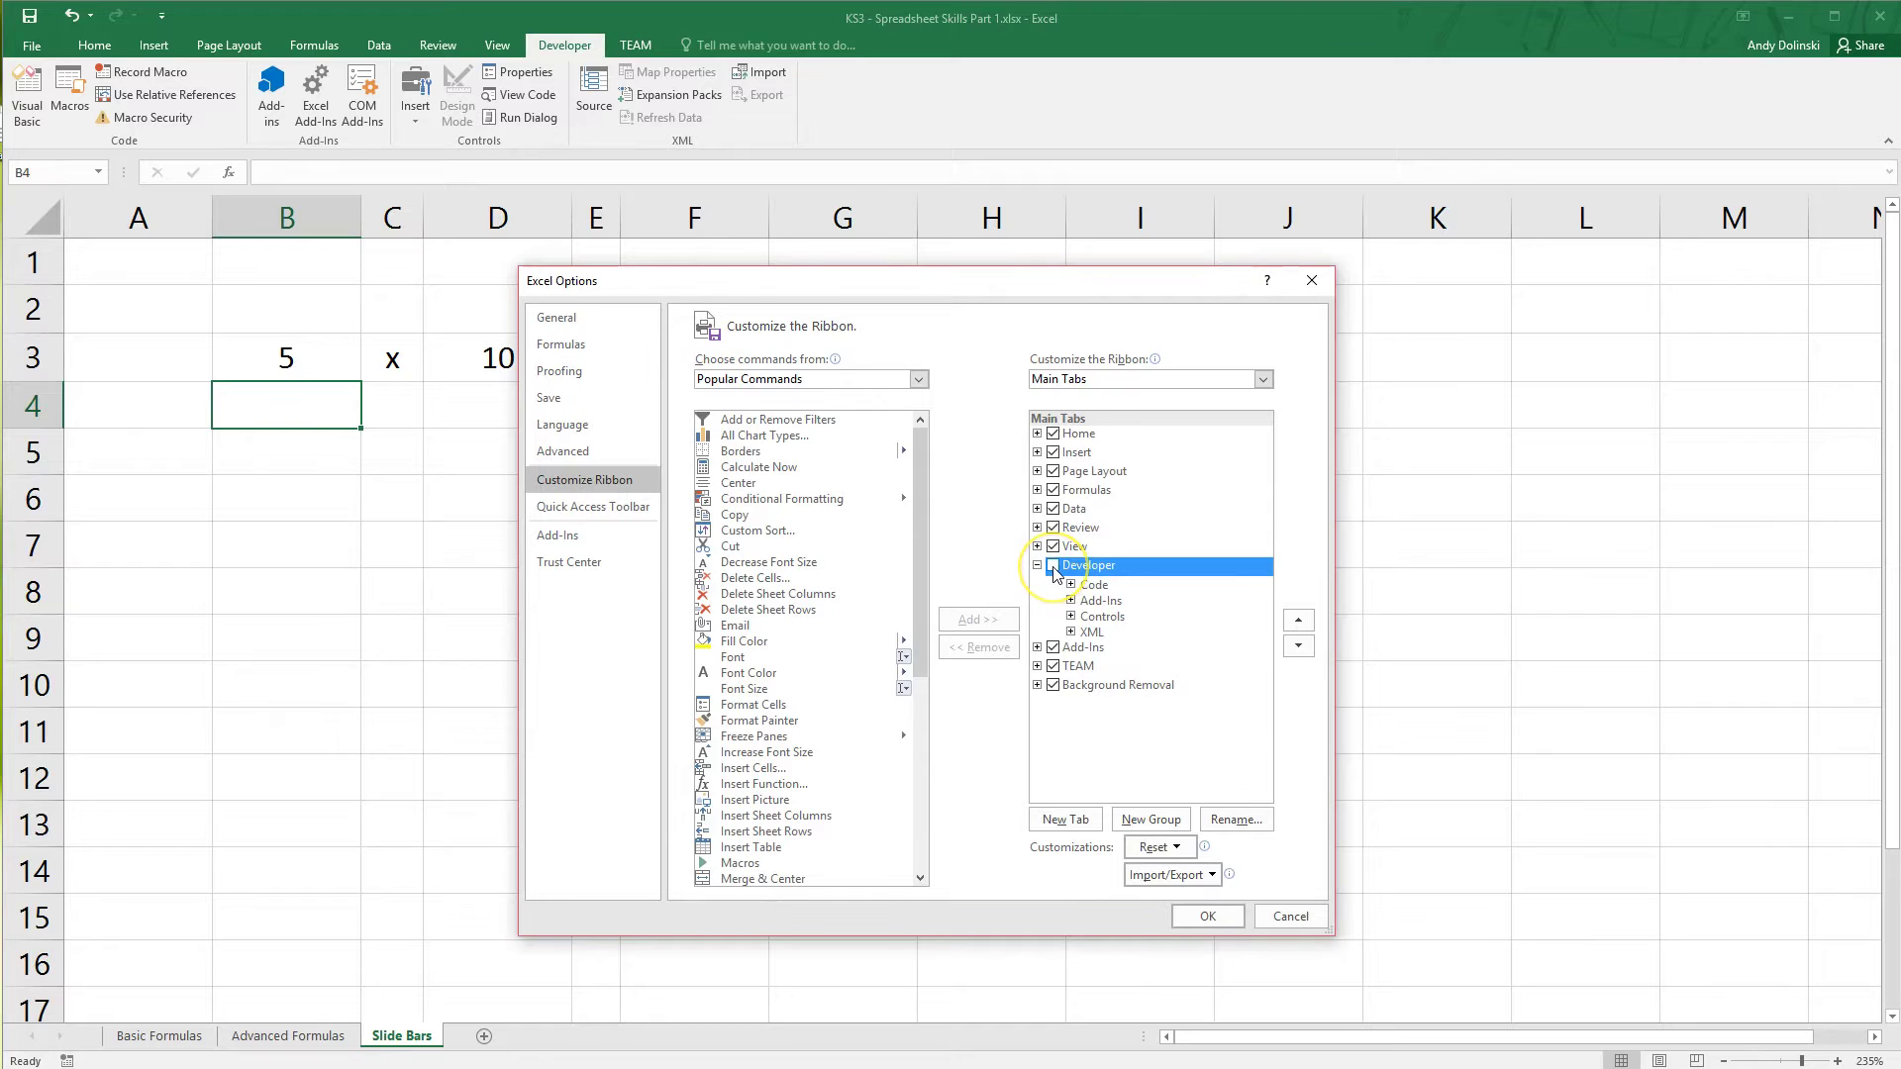
click(1053, 567)
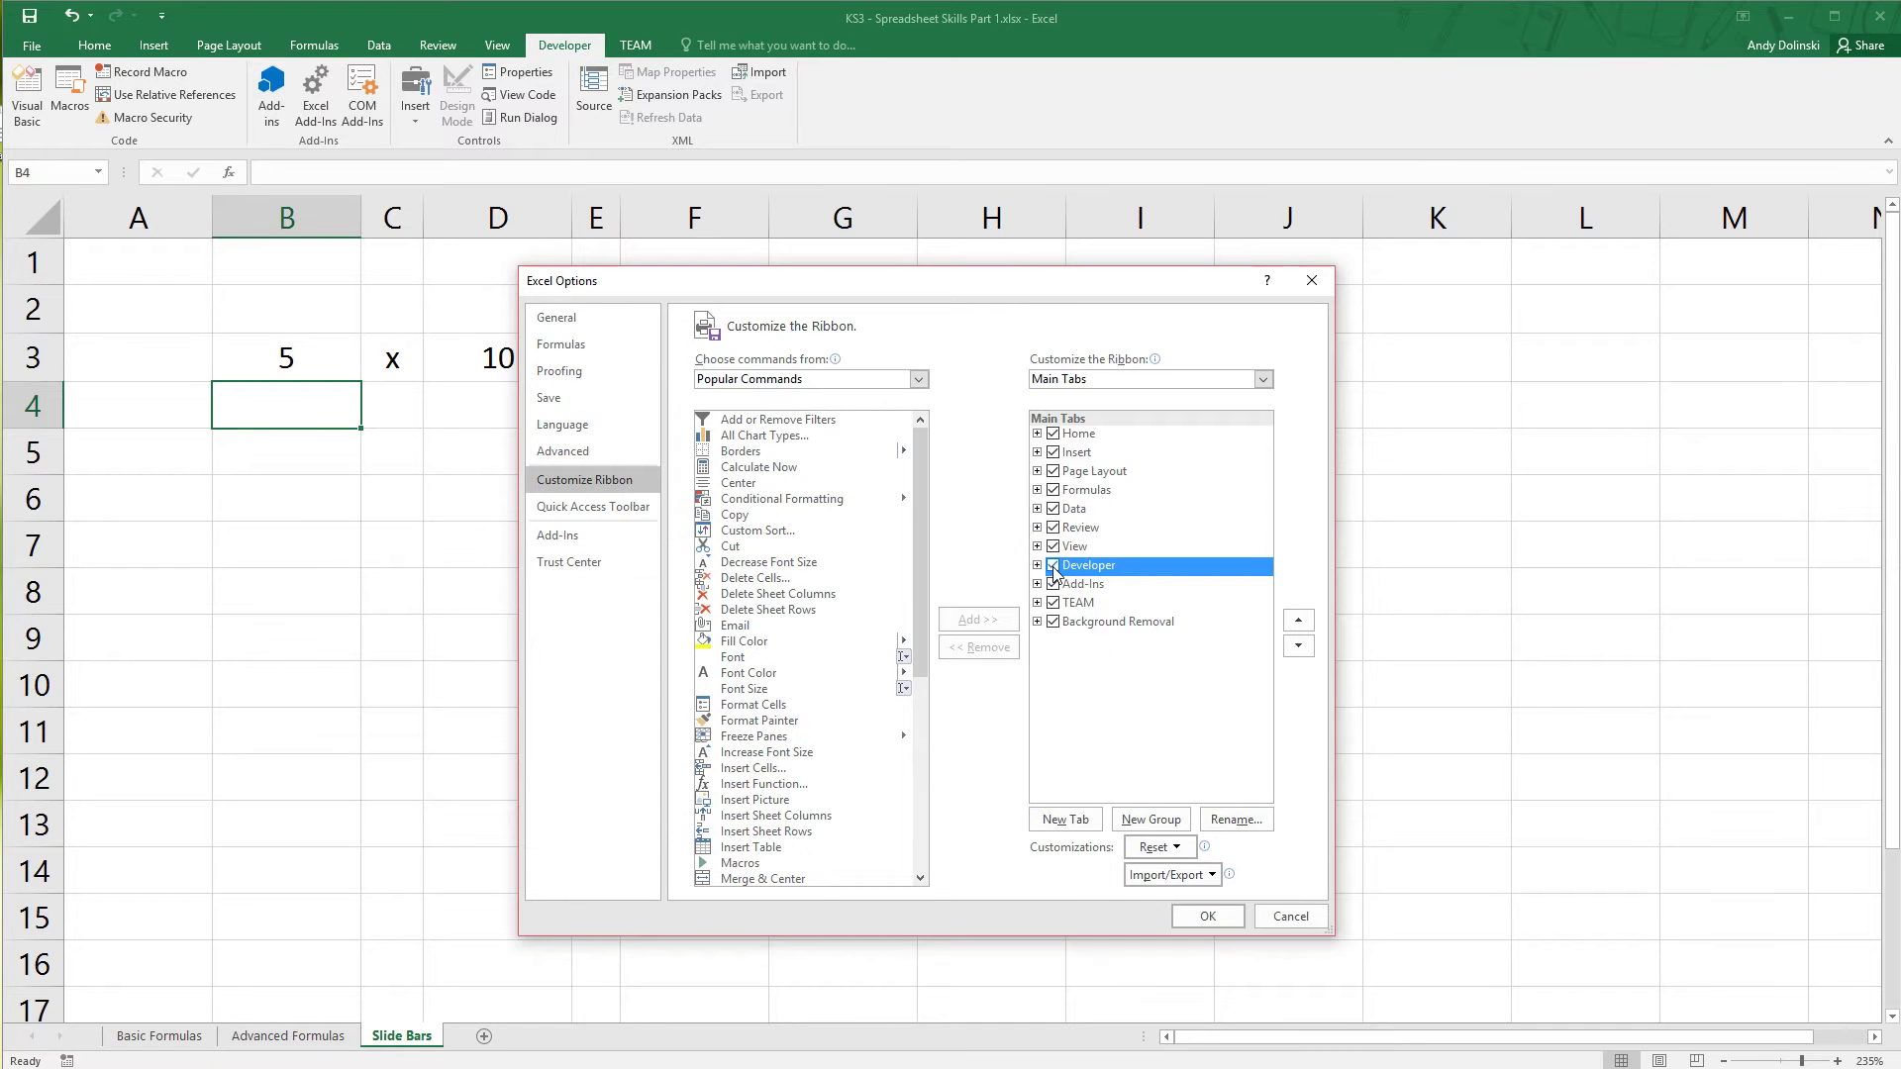
click(1208, 915)
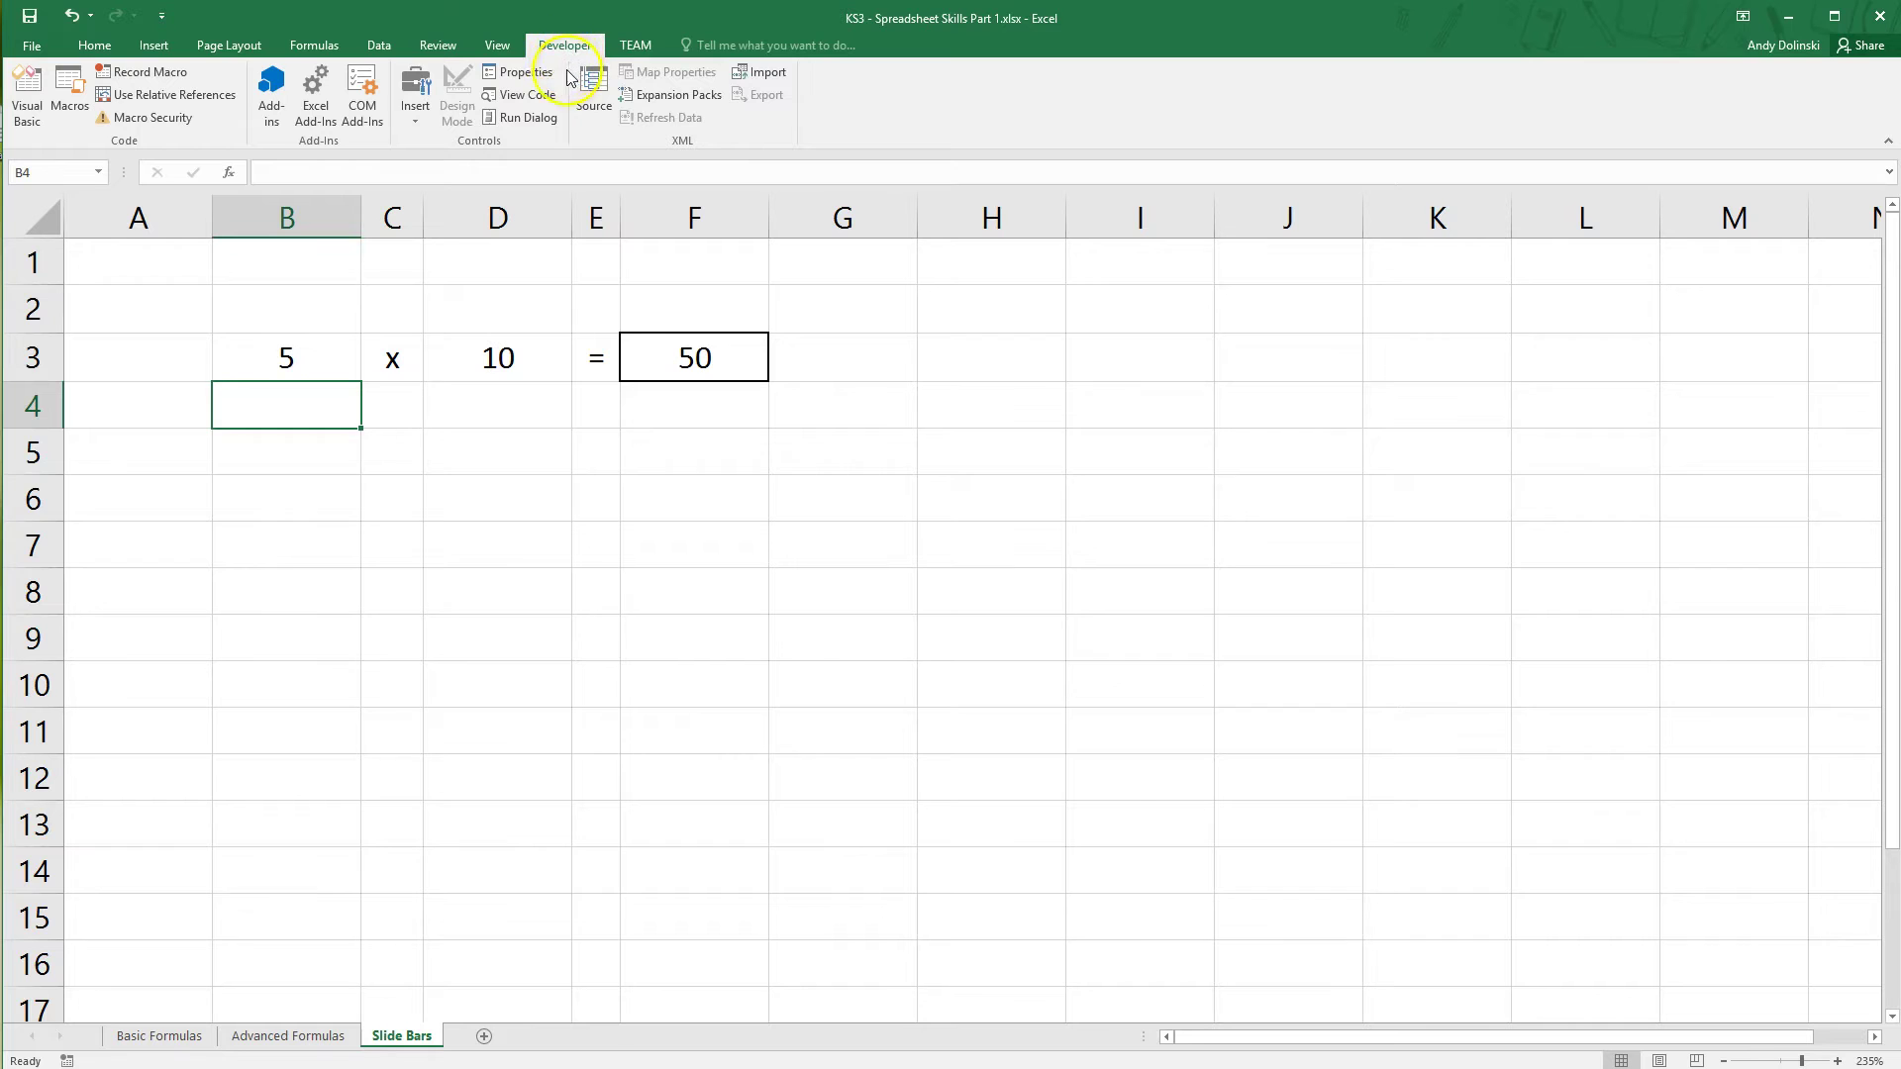
Step: Draw a Form Controls scroll bar across cell B4, below the factor 5
click(417, 127)
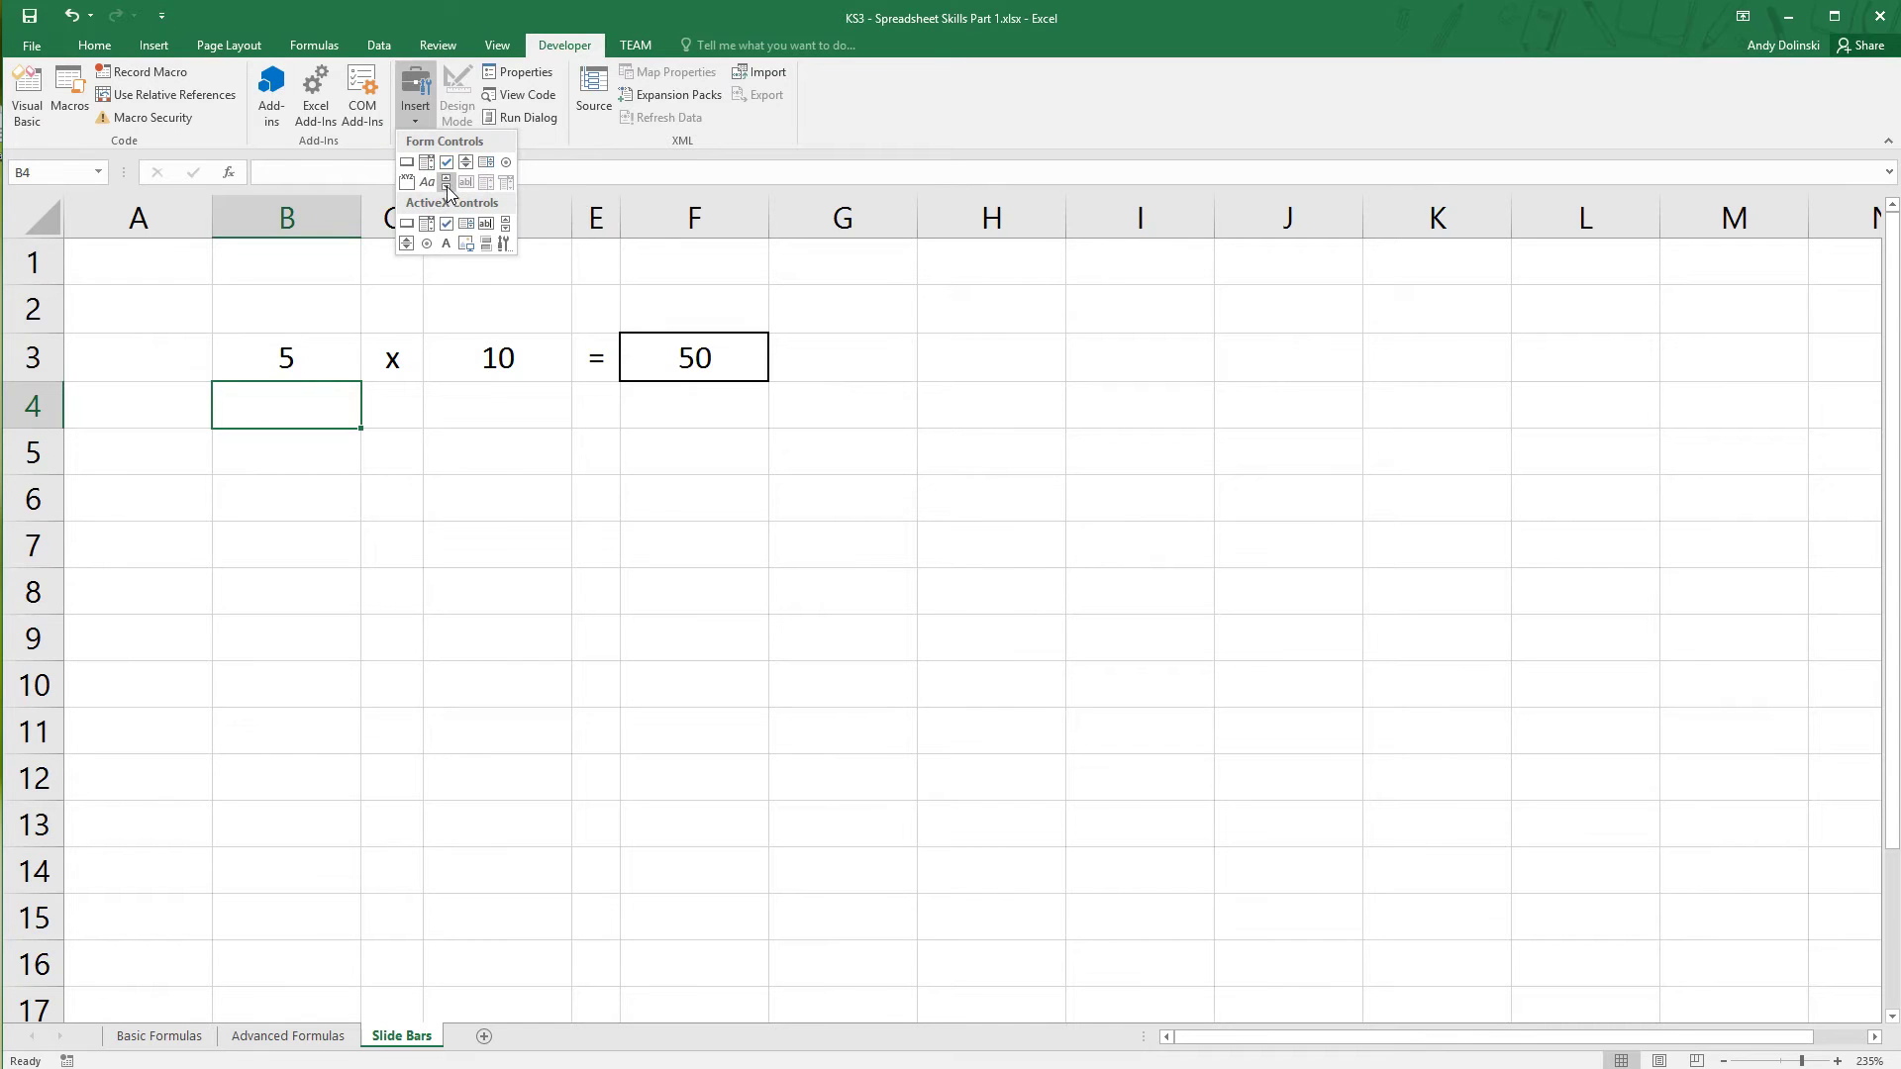
click(448, 185)
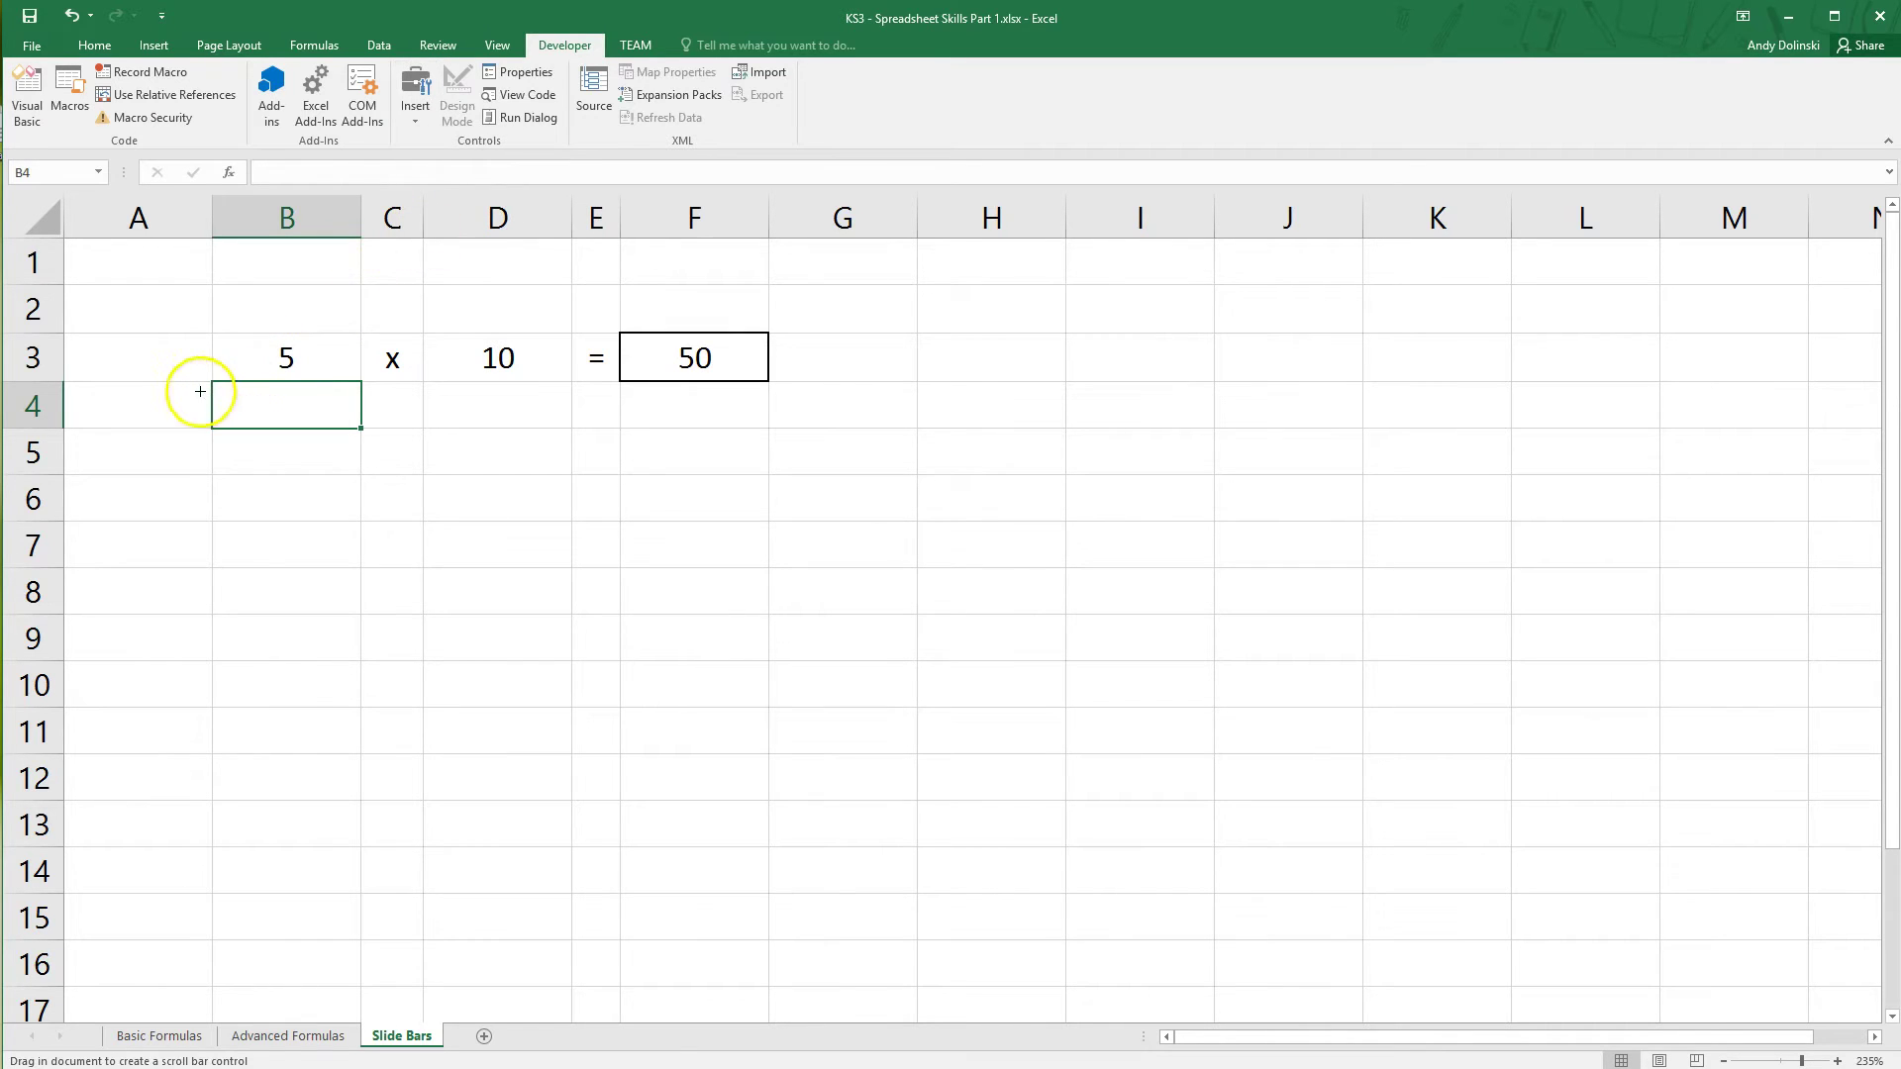
drag(209, 381, 361, 427)
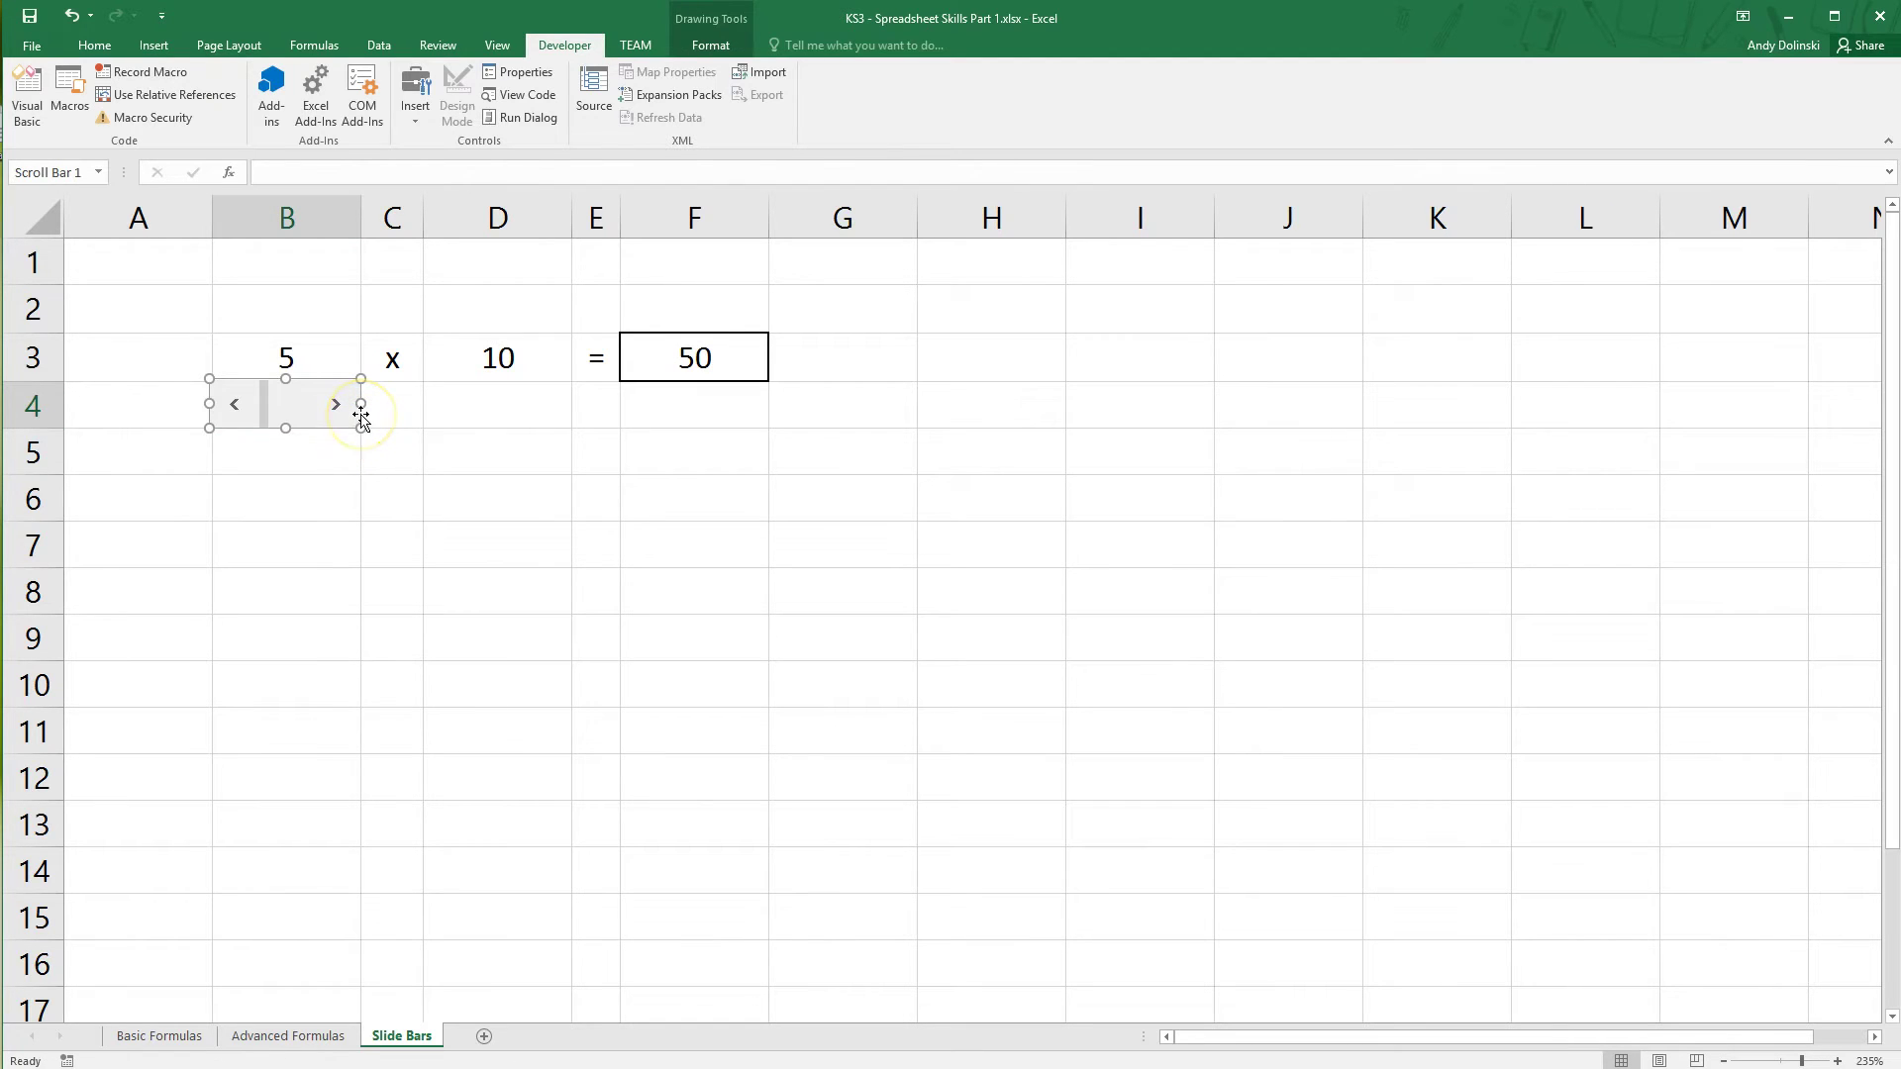
click(309, 442)
click(291, 358)
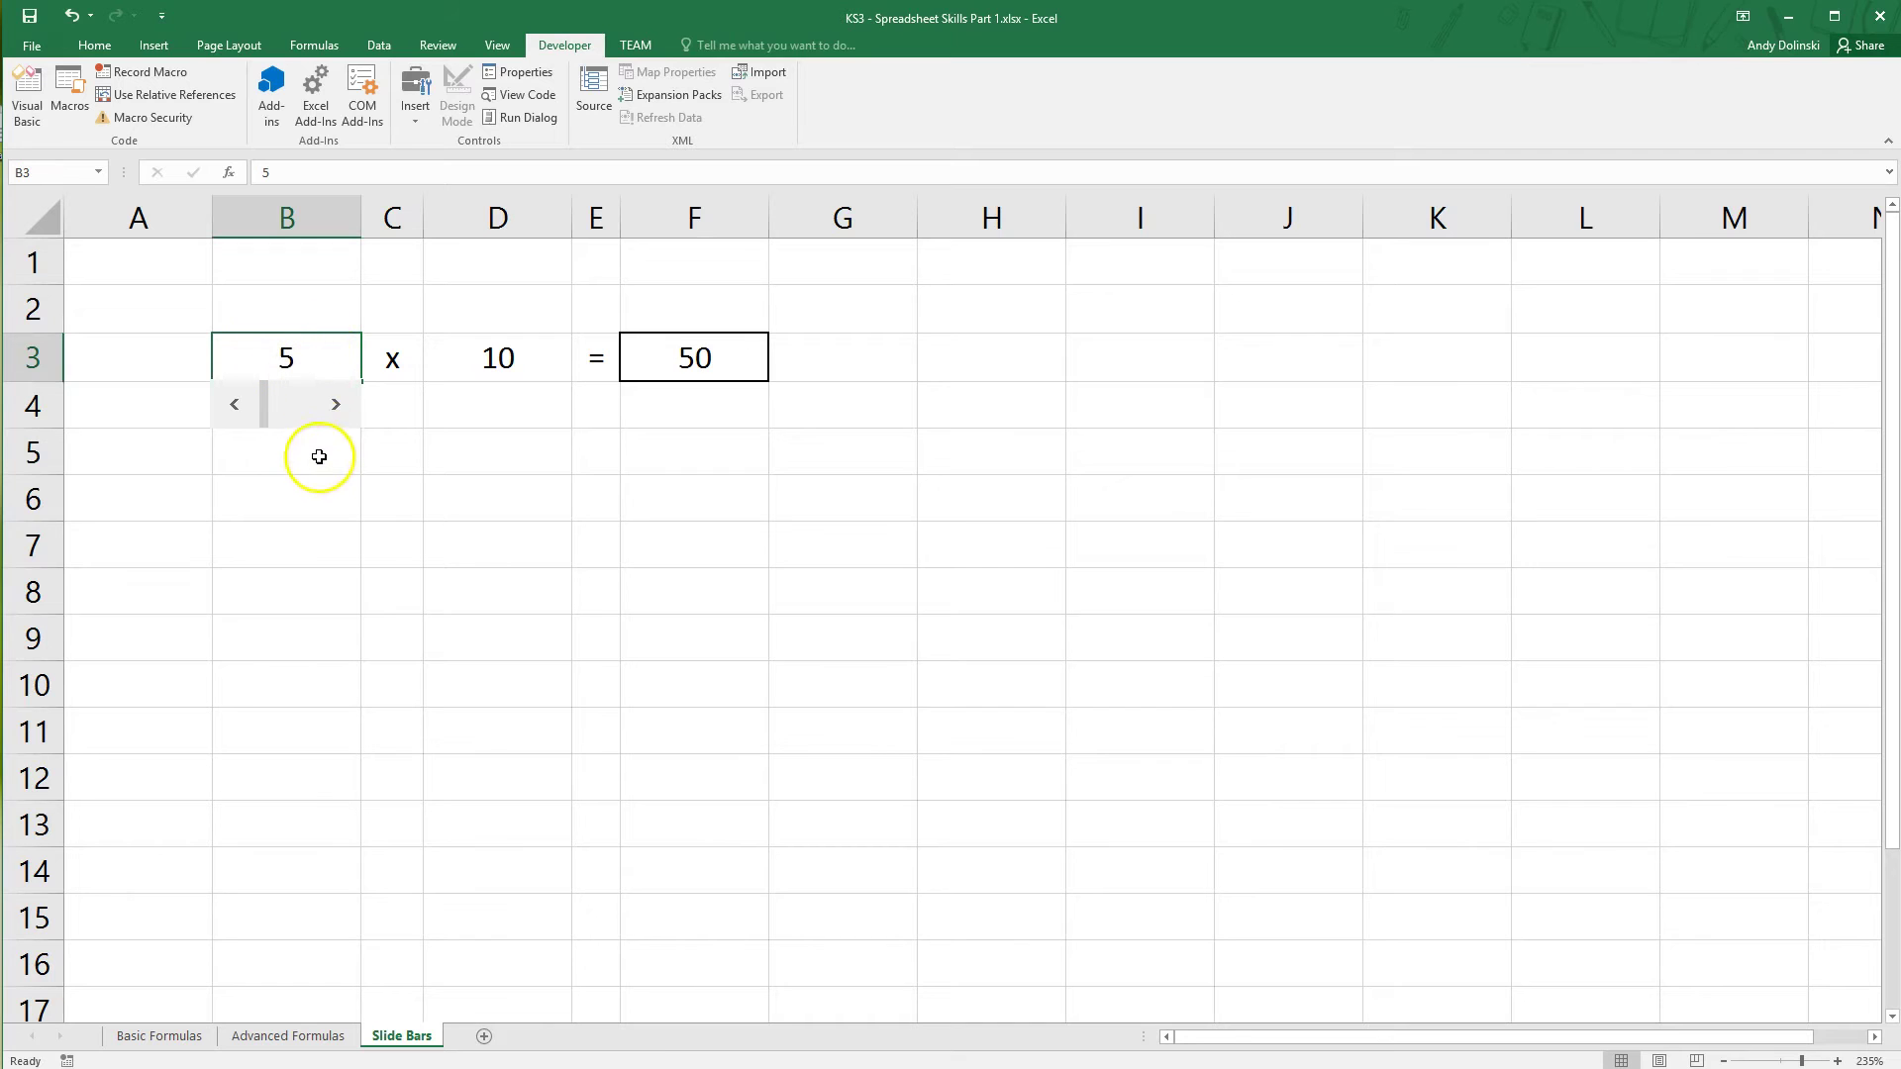
Step: Set the first scroll bar's Format Control cell link to $B$3
right_click(295, 418)
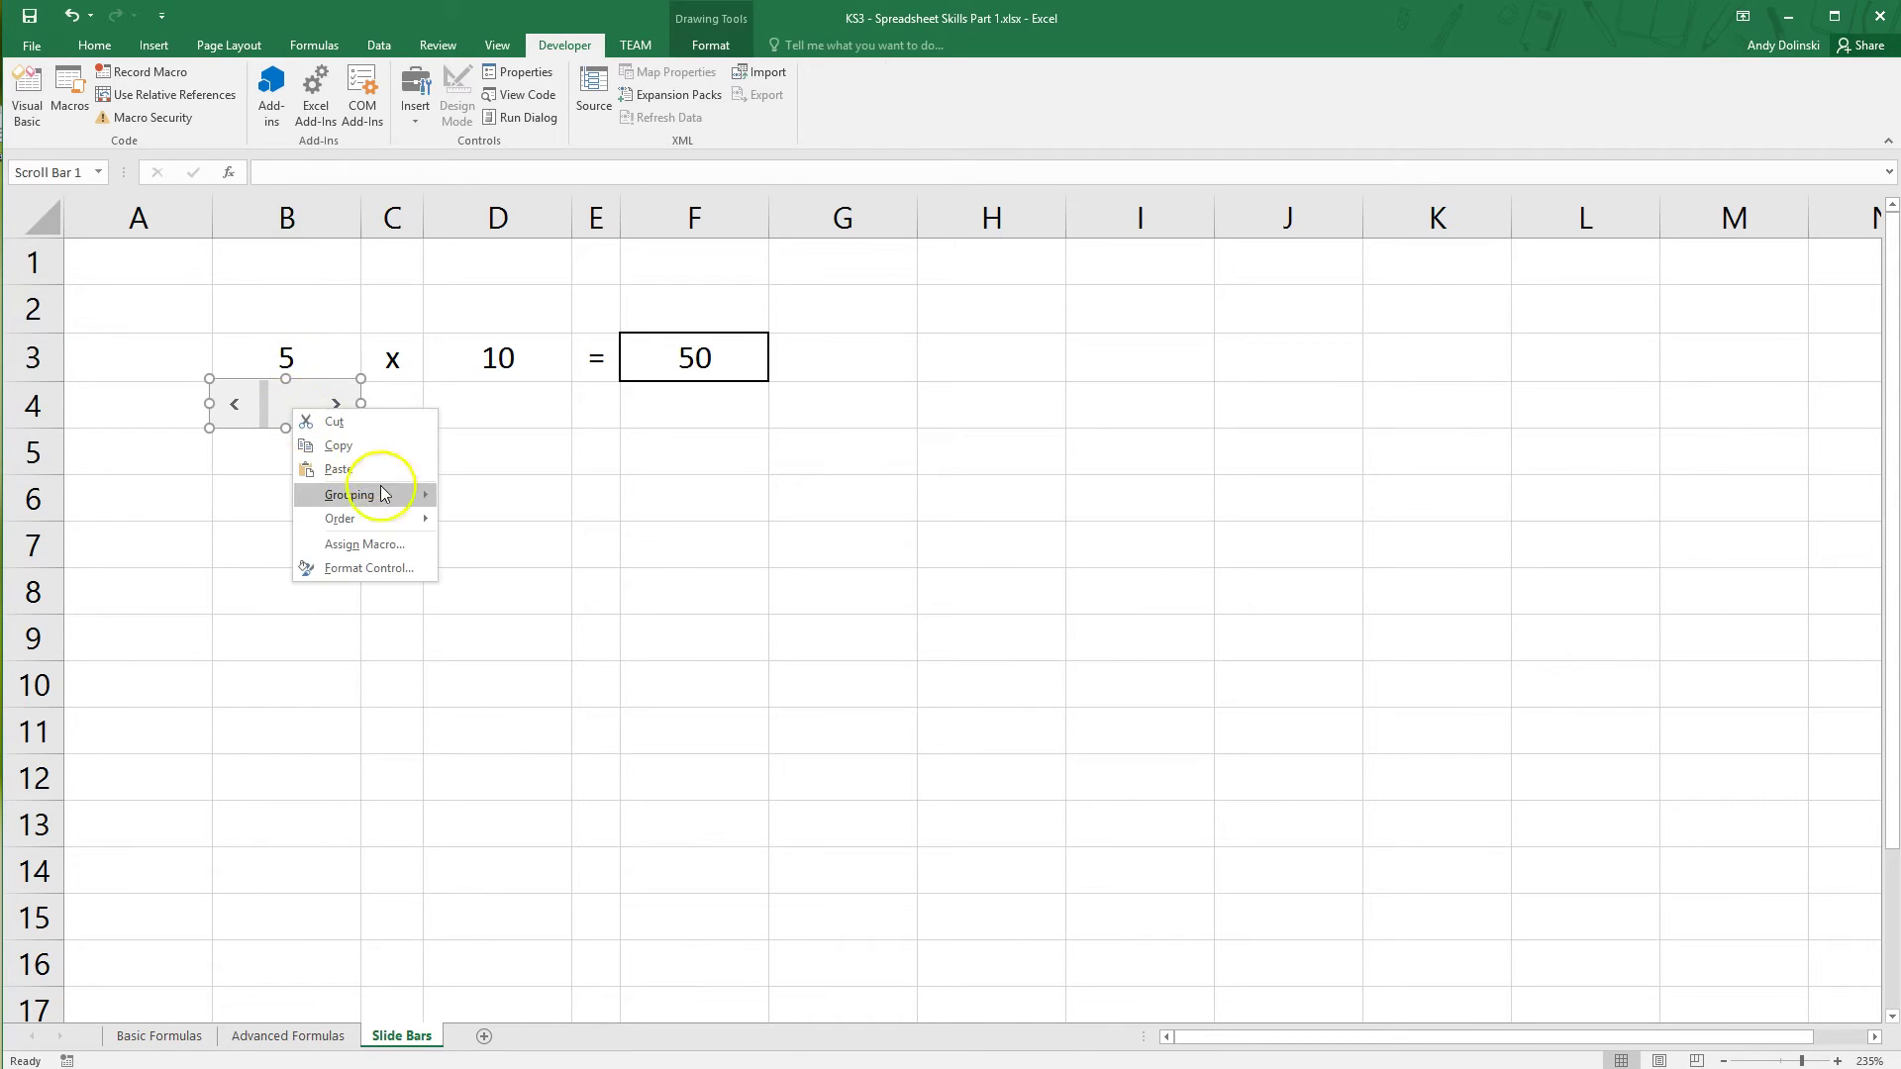
click(379, 568)
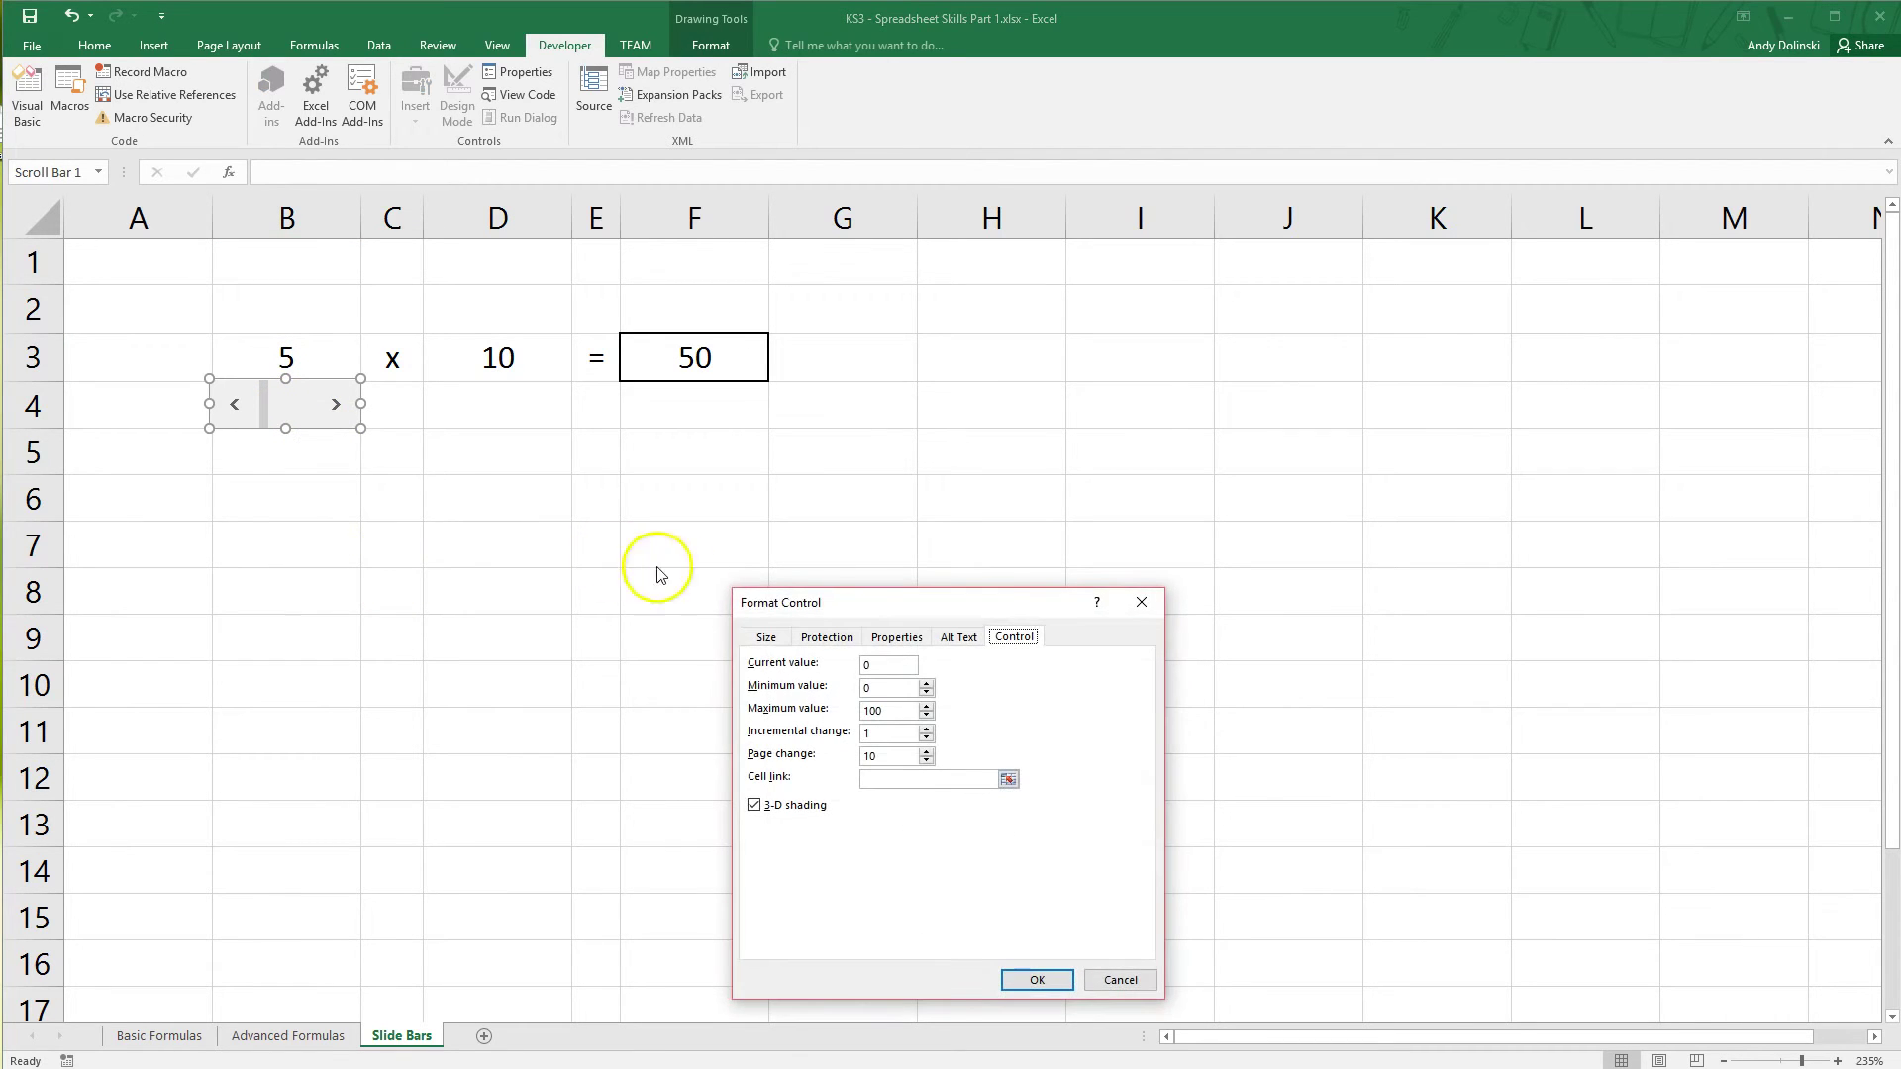
mouse_move(789, 602)
mouse_down()
mouse_move(434, 511)
mouse_move(210, 482)
mouse_up()
click(294, 565)
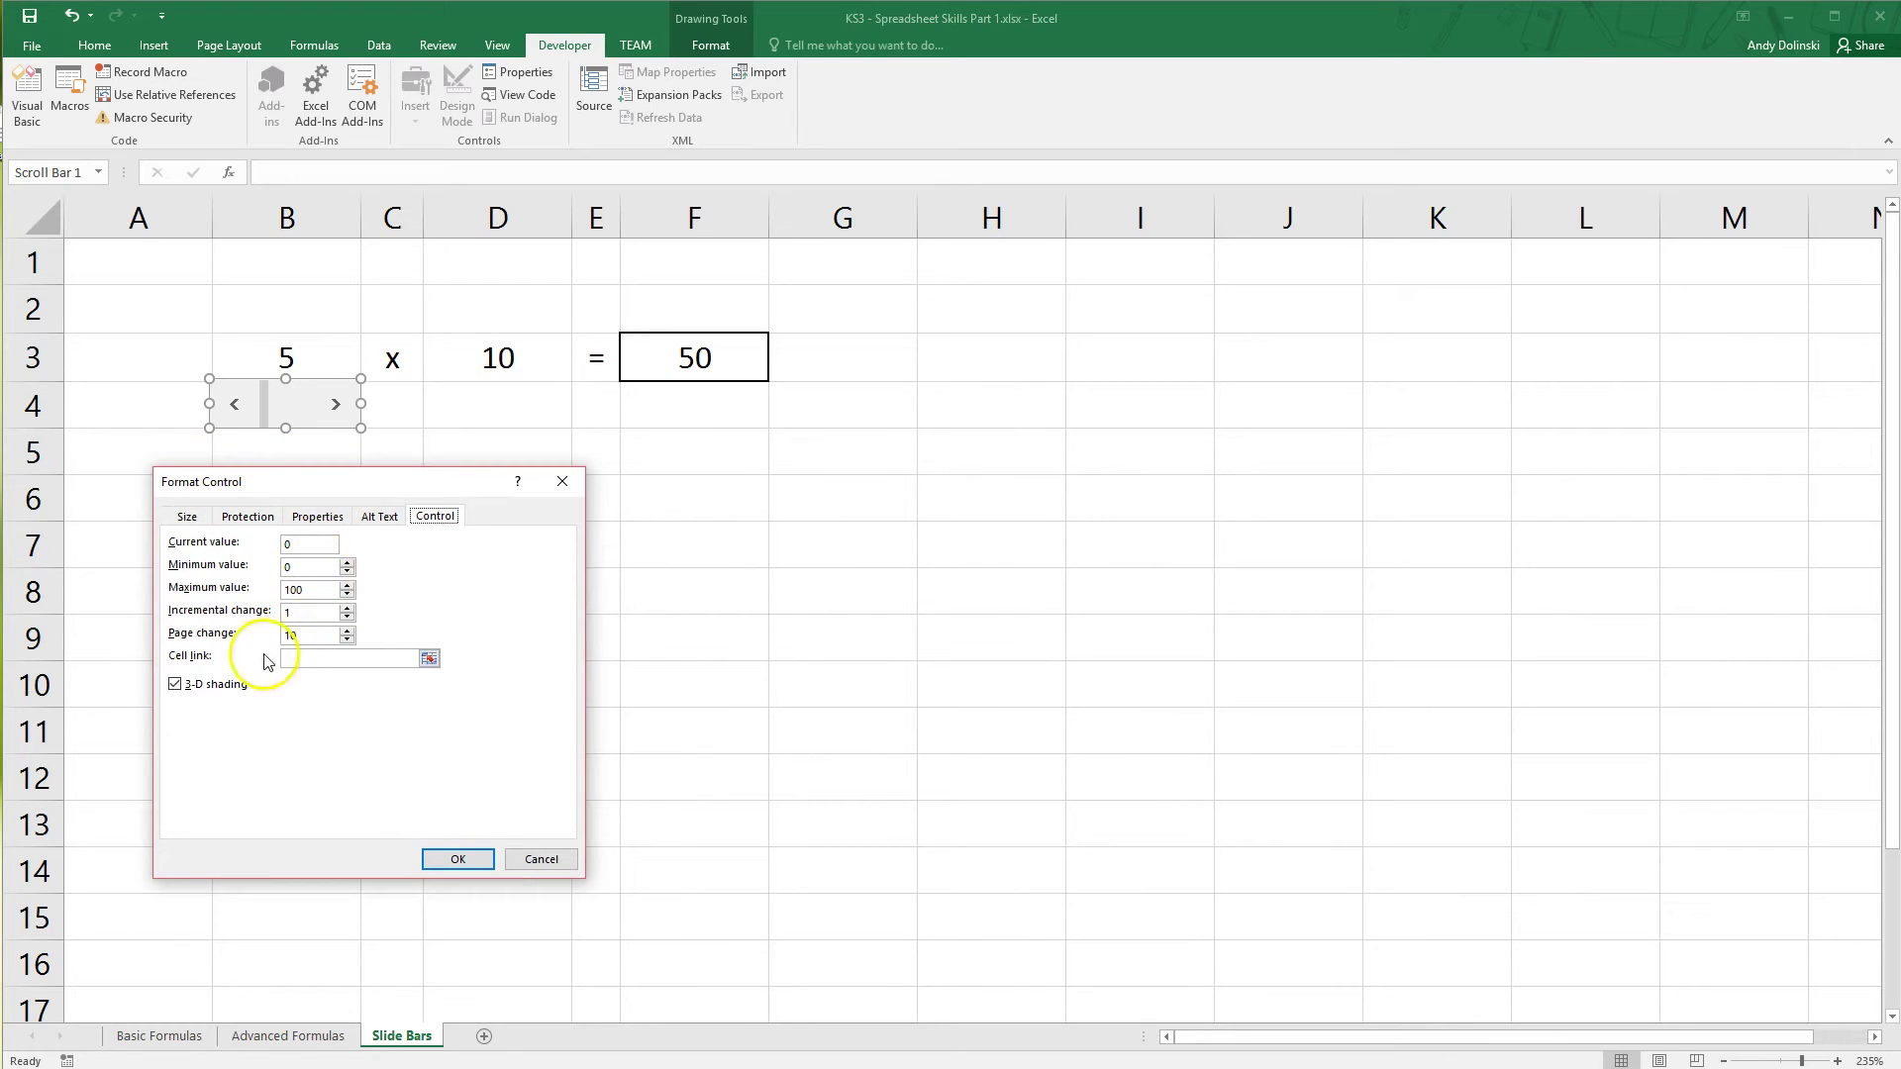
click(430, 658)
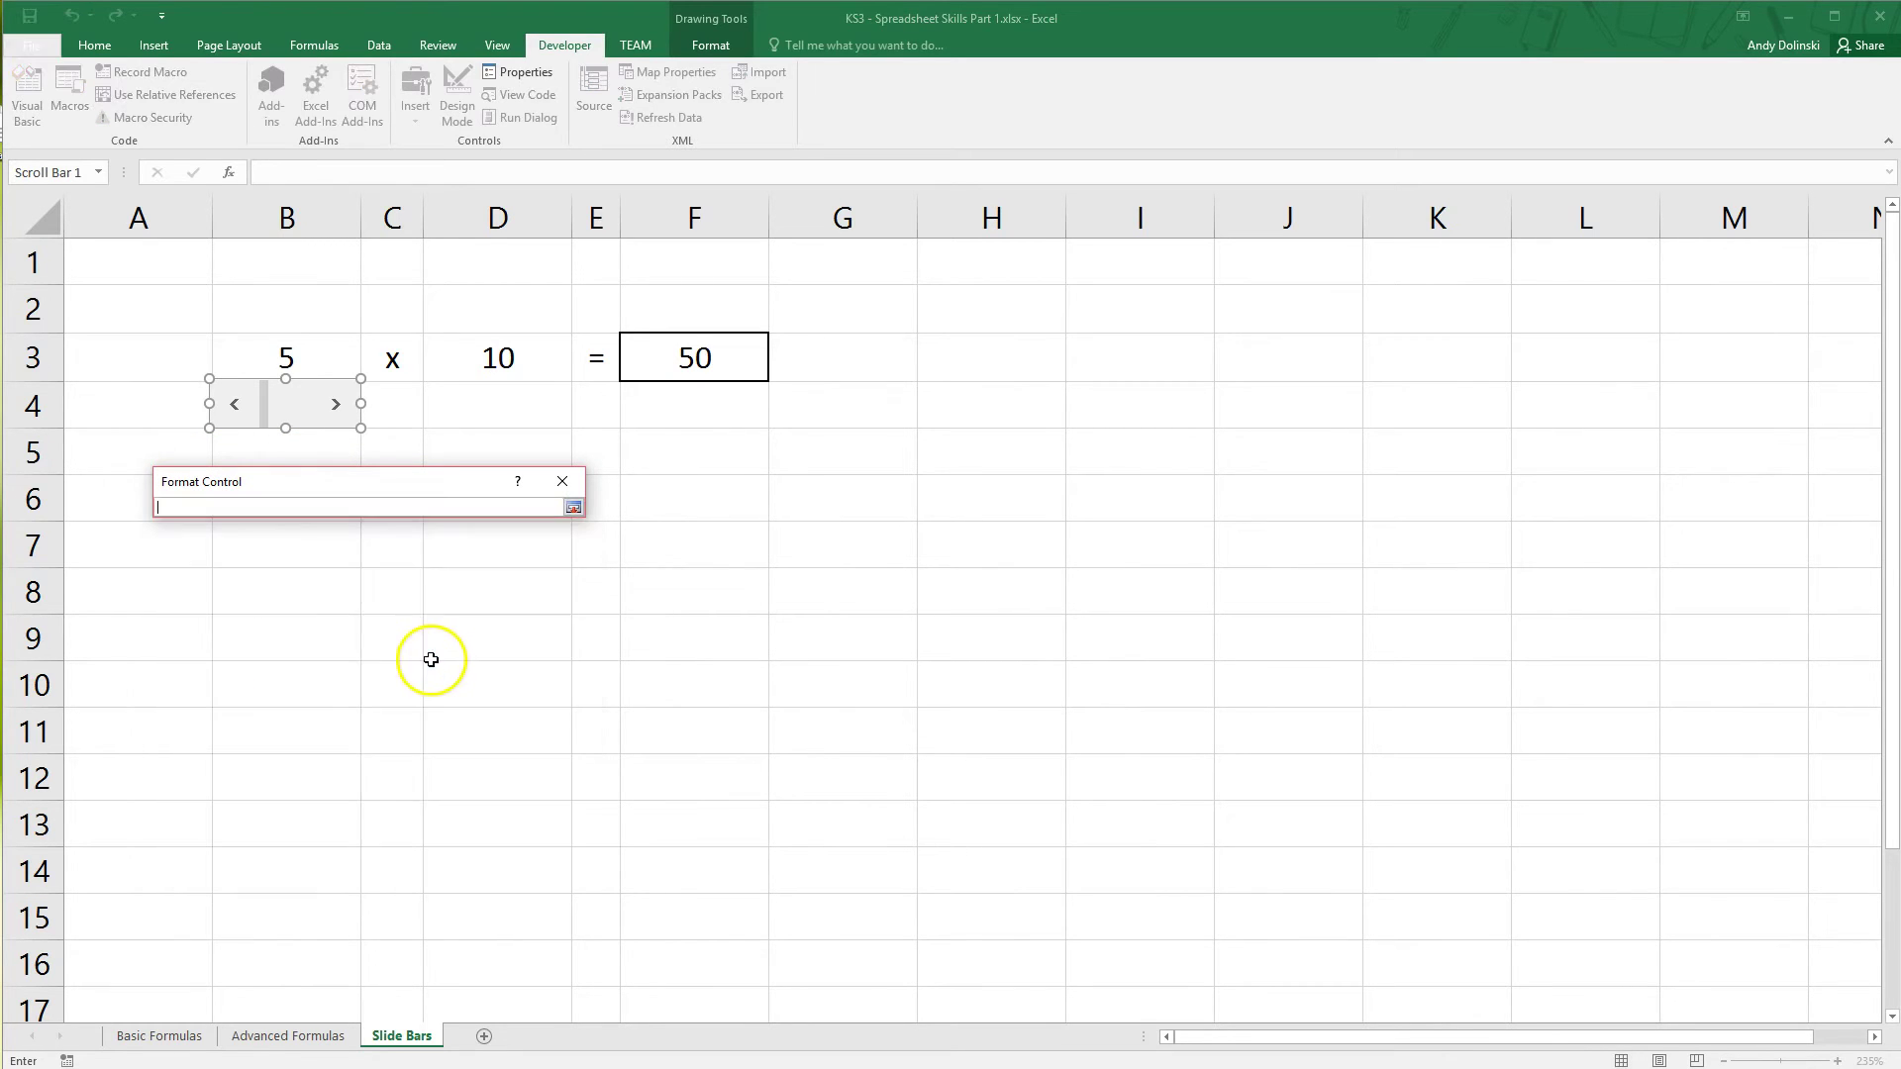
click(285, 359)
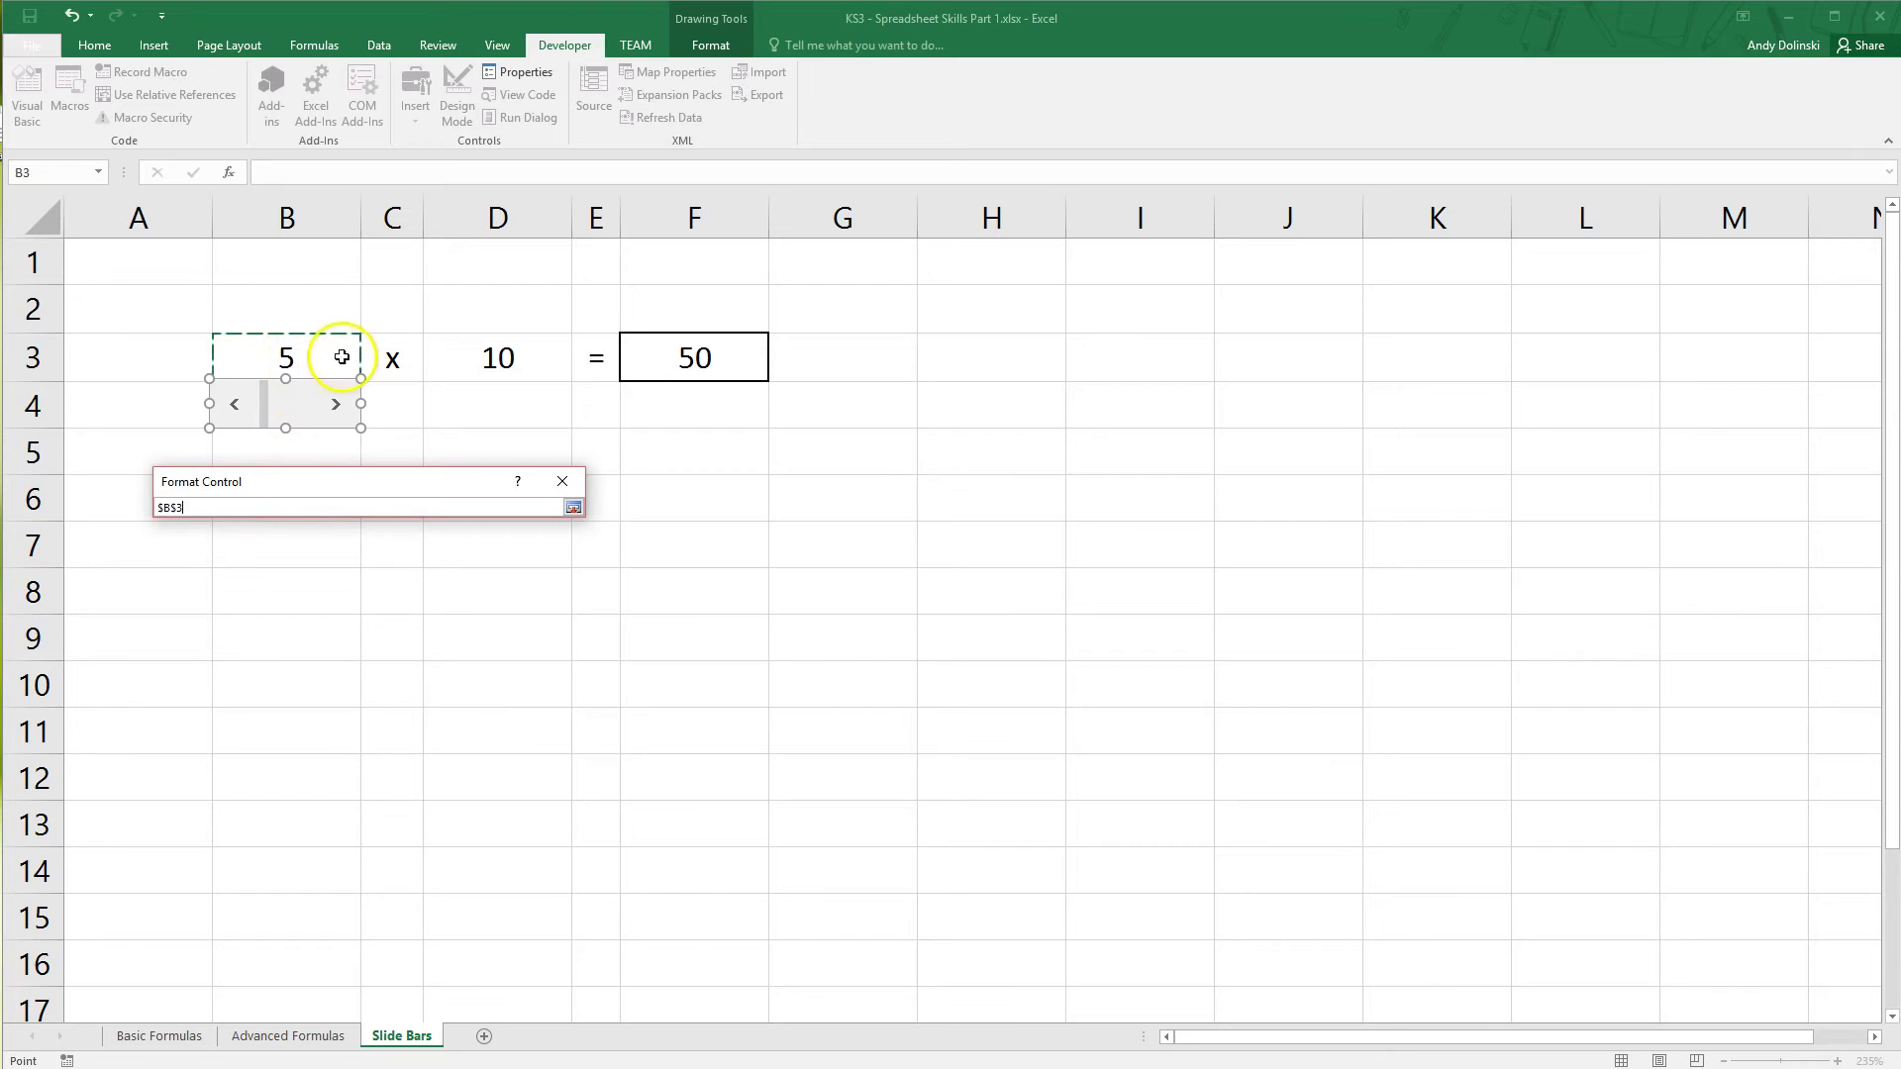
click(574, 508)
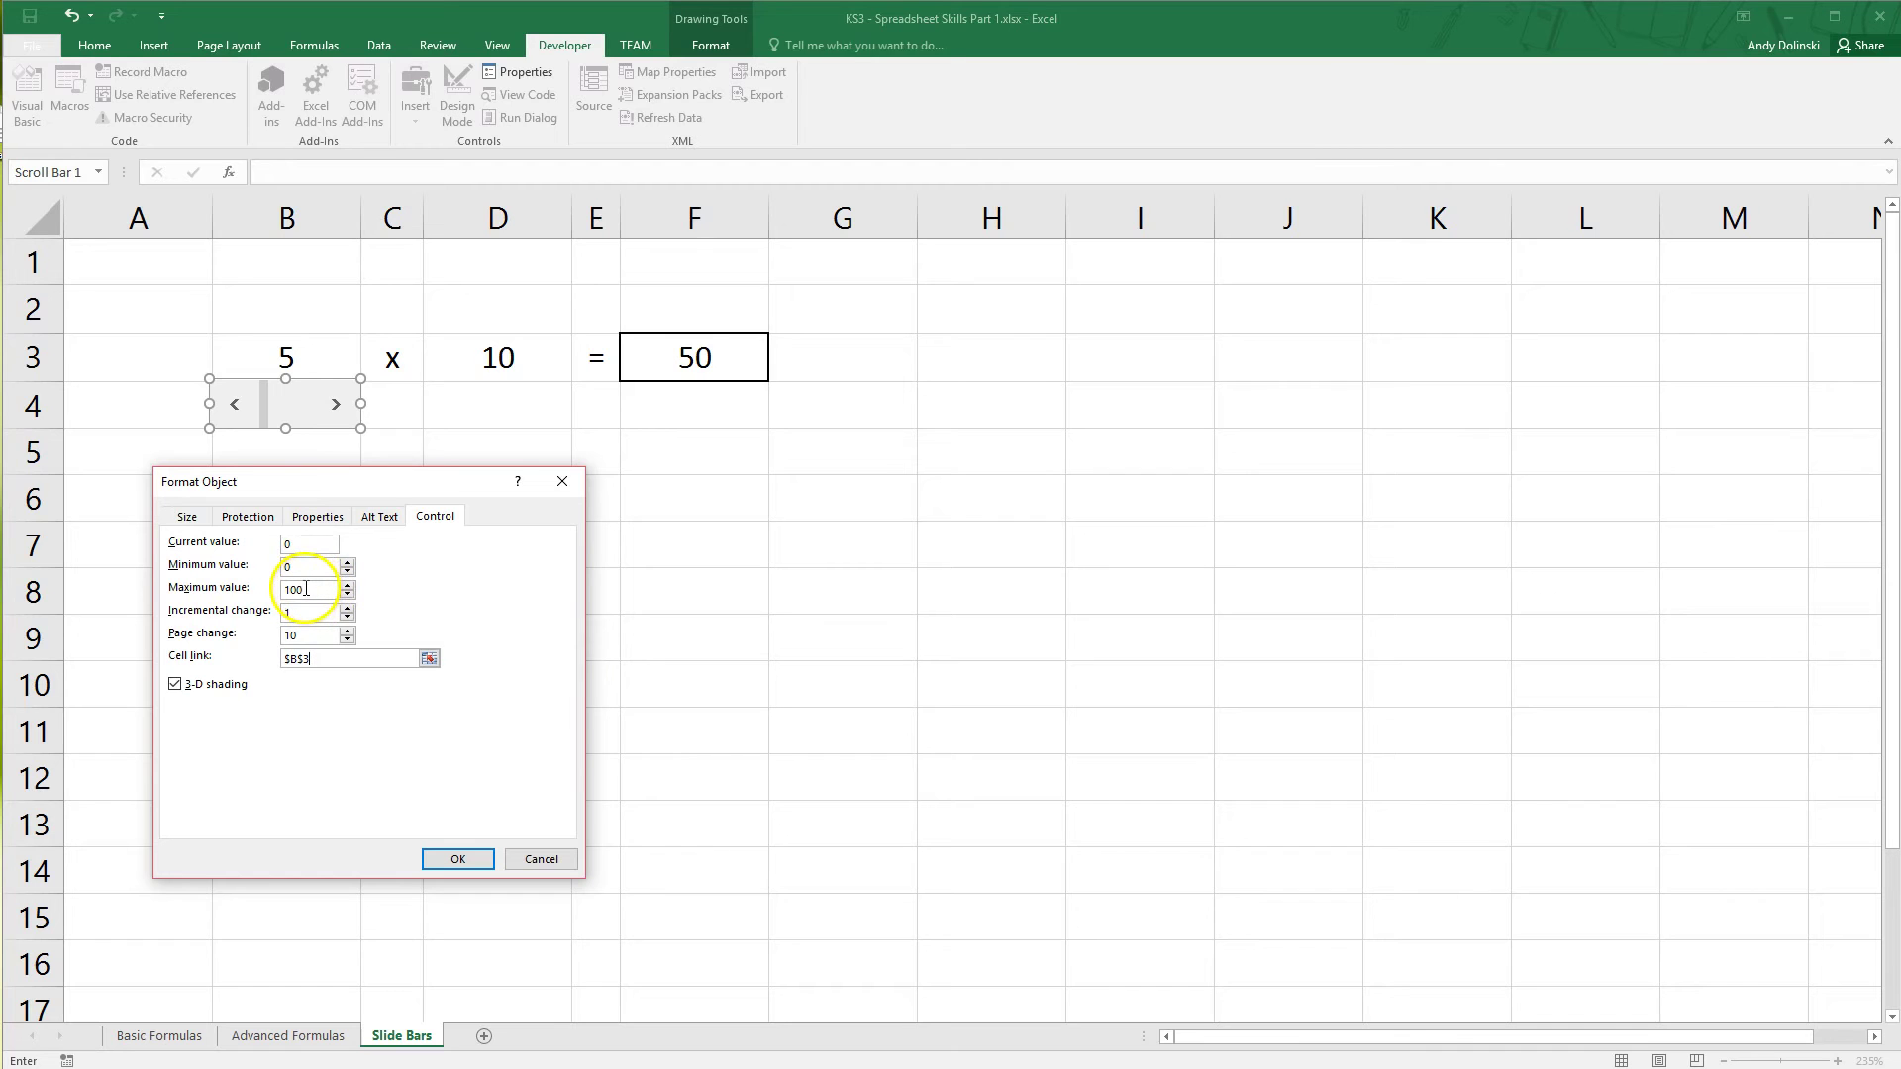
click(450, 863)
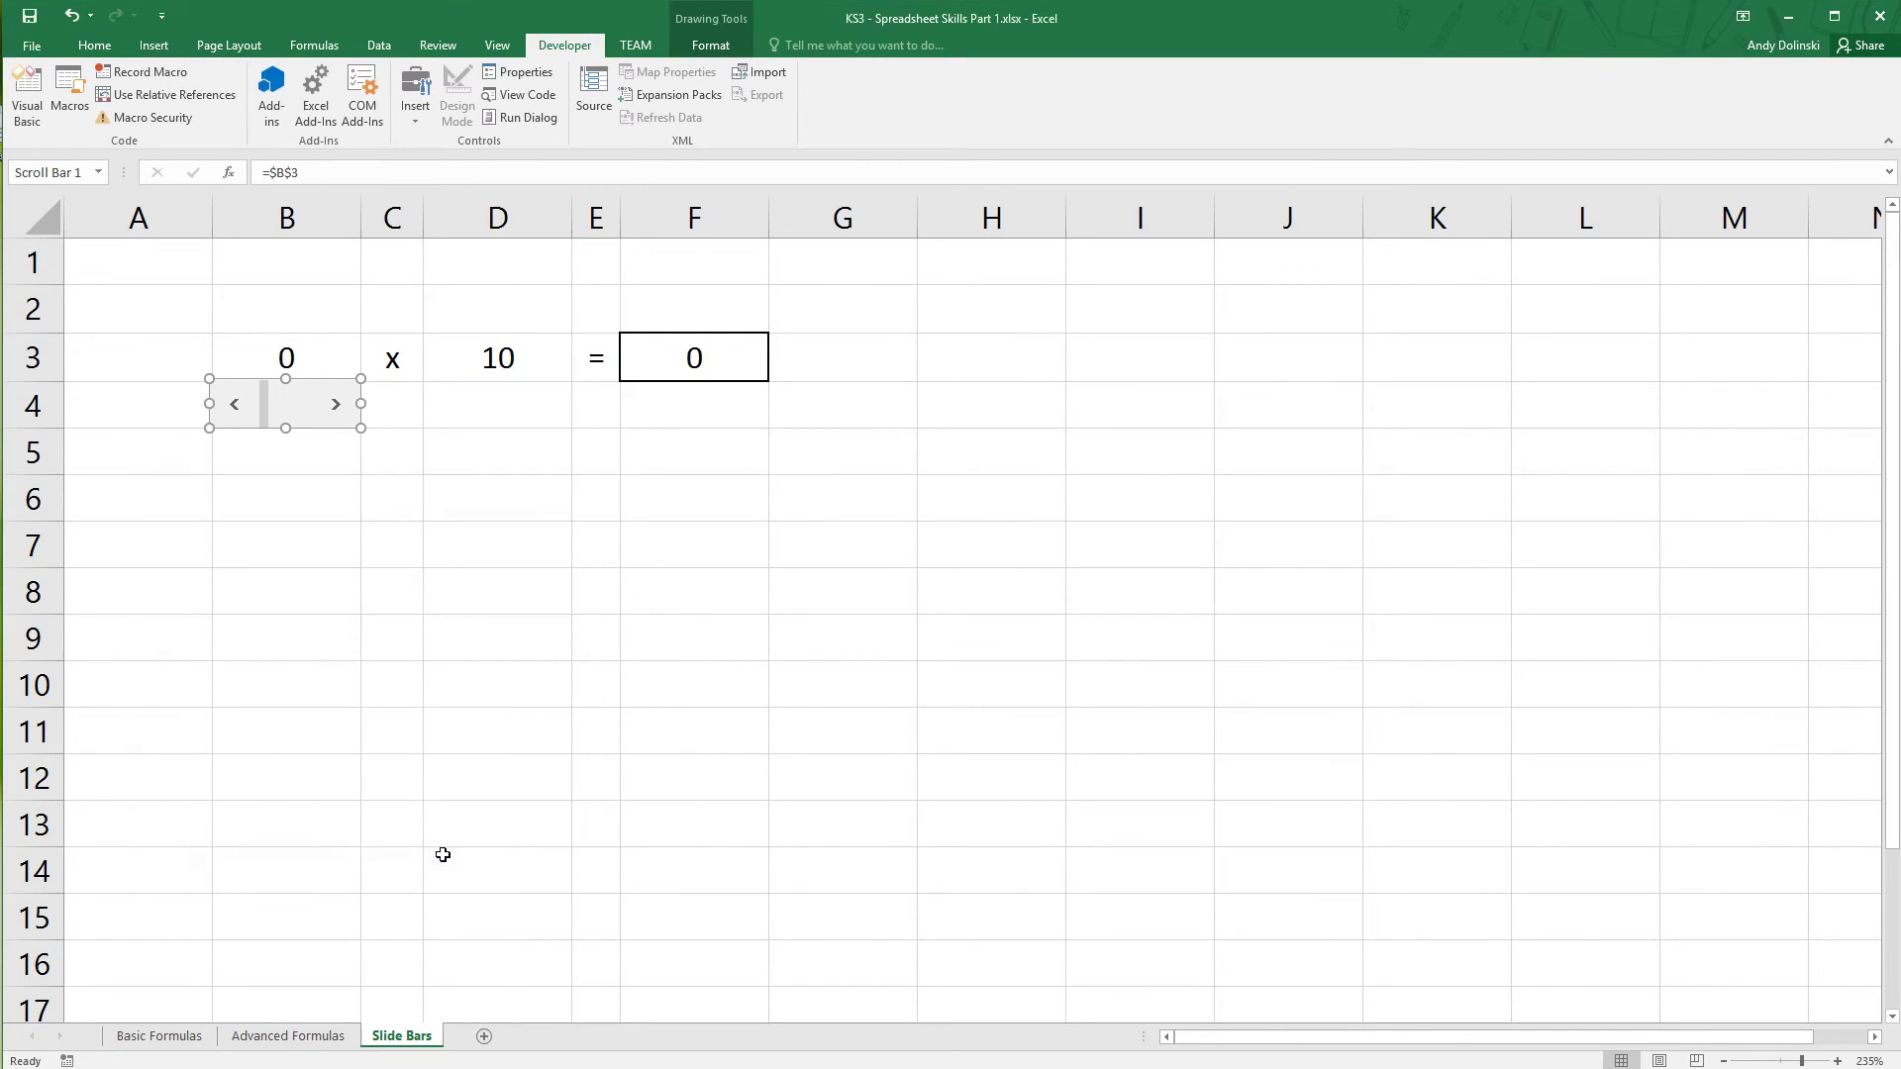
click(340, 483)
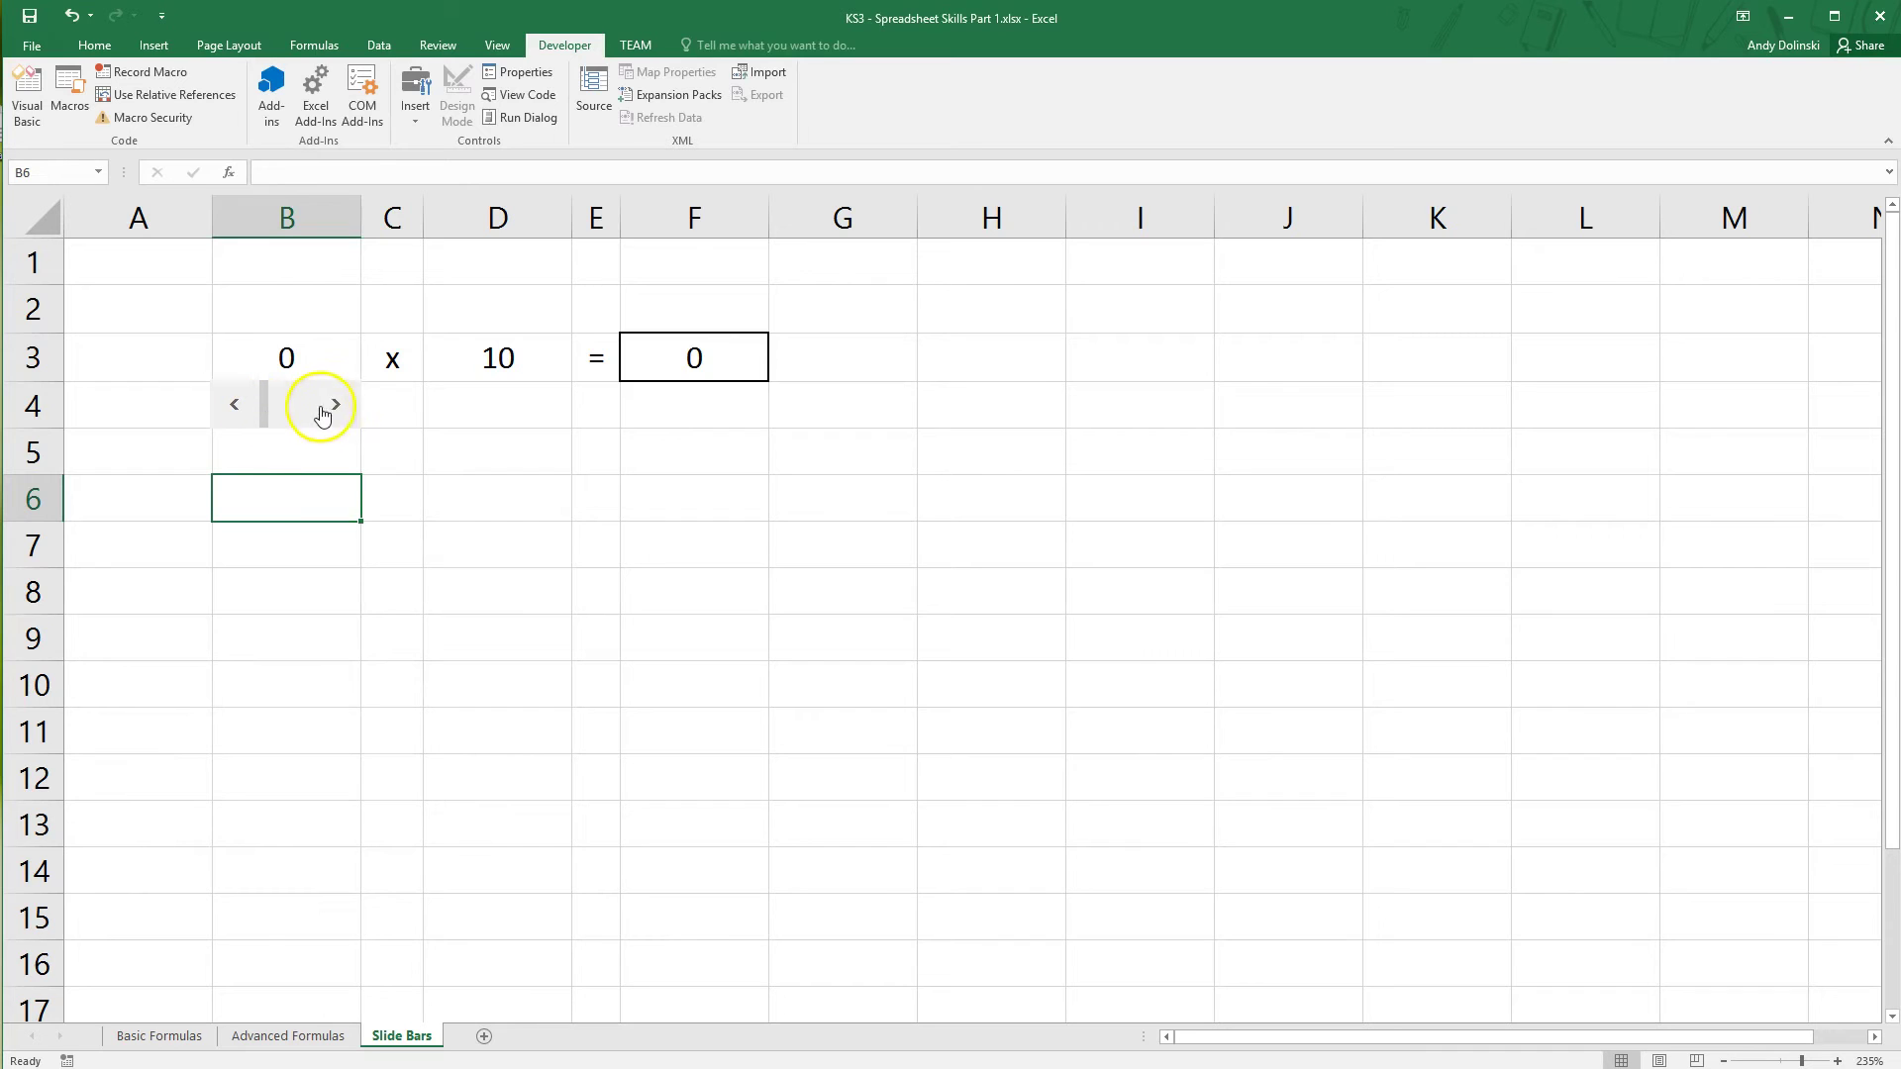
click(335, 406)
click(334, 406)
click(335, 406)
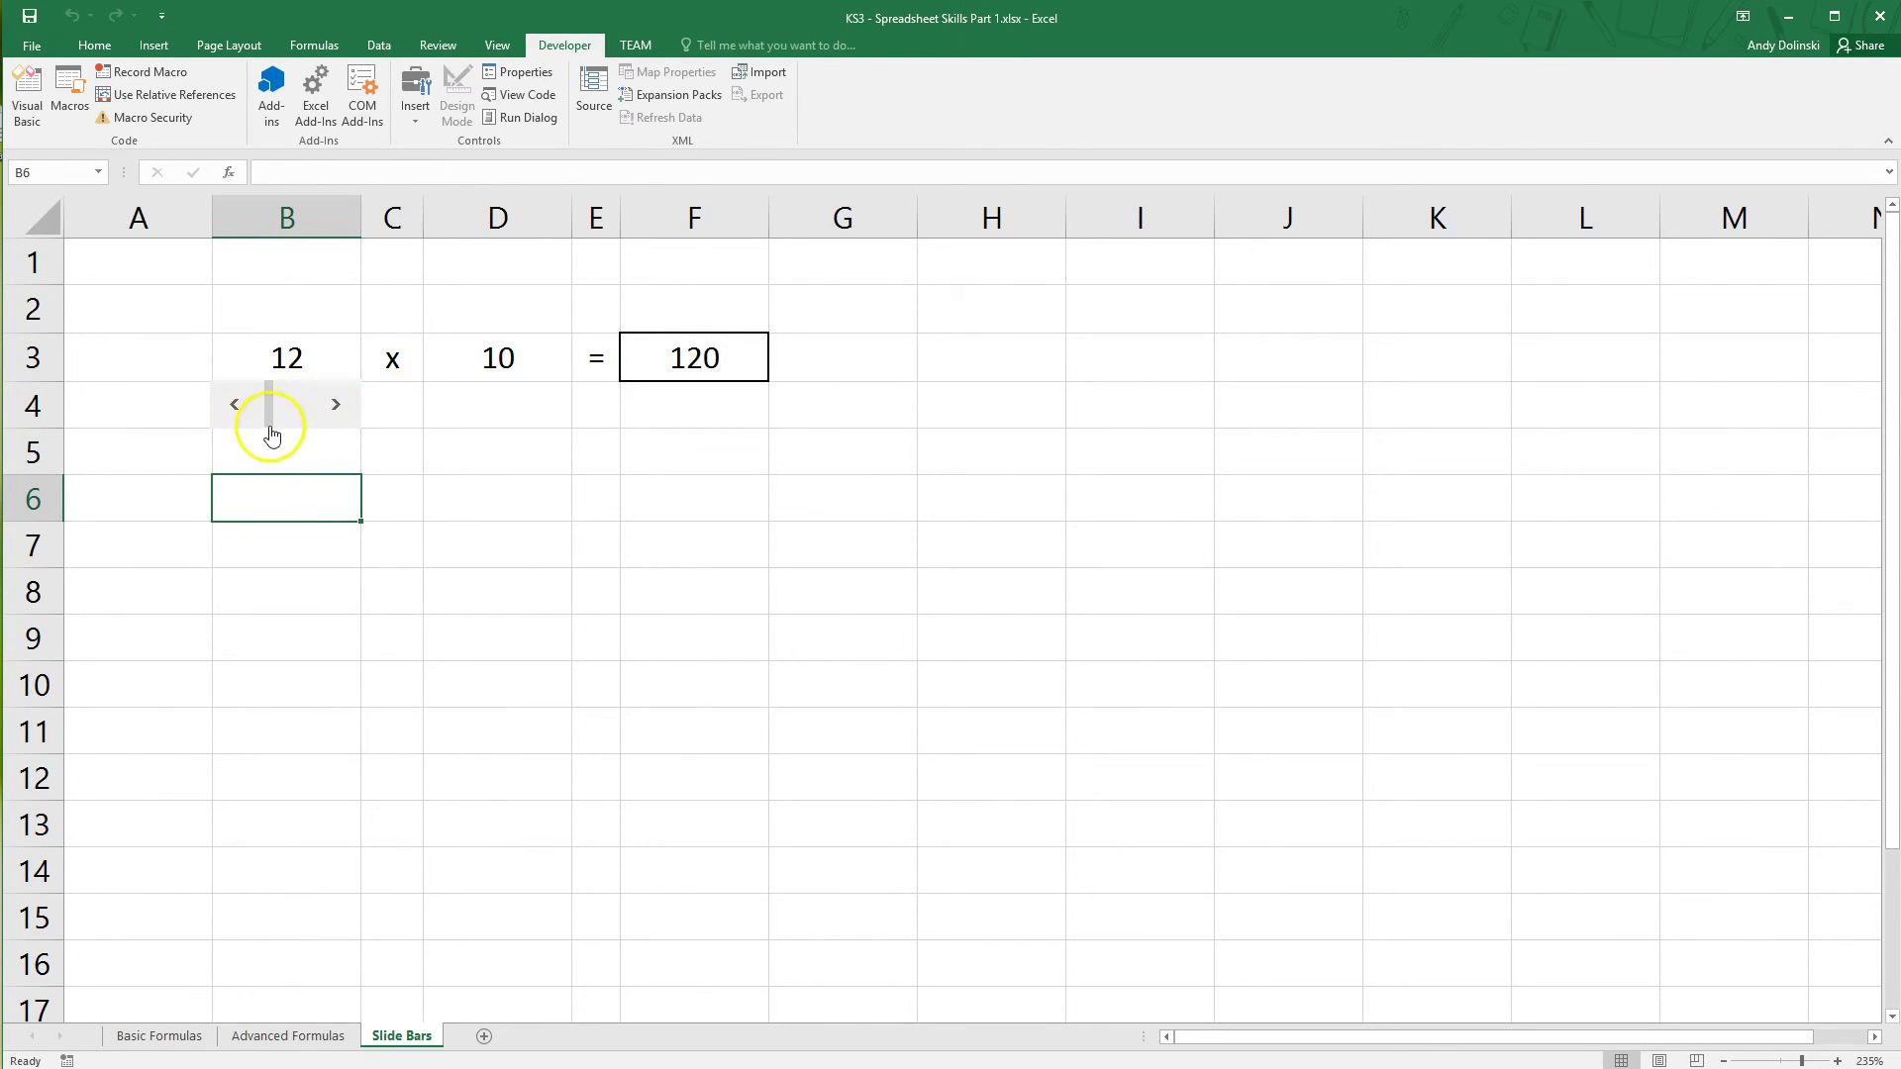
mouse_move(269, 424)
mouse_down()
mouse_move(300, 423)
mouse_move(242, 426)
mouse_up()
click(493, 440)
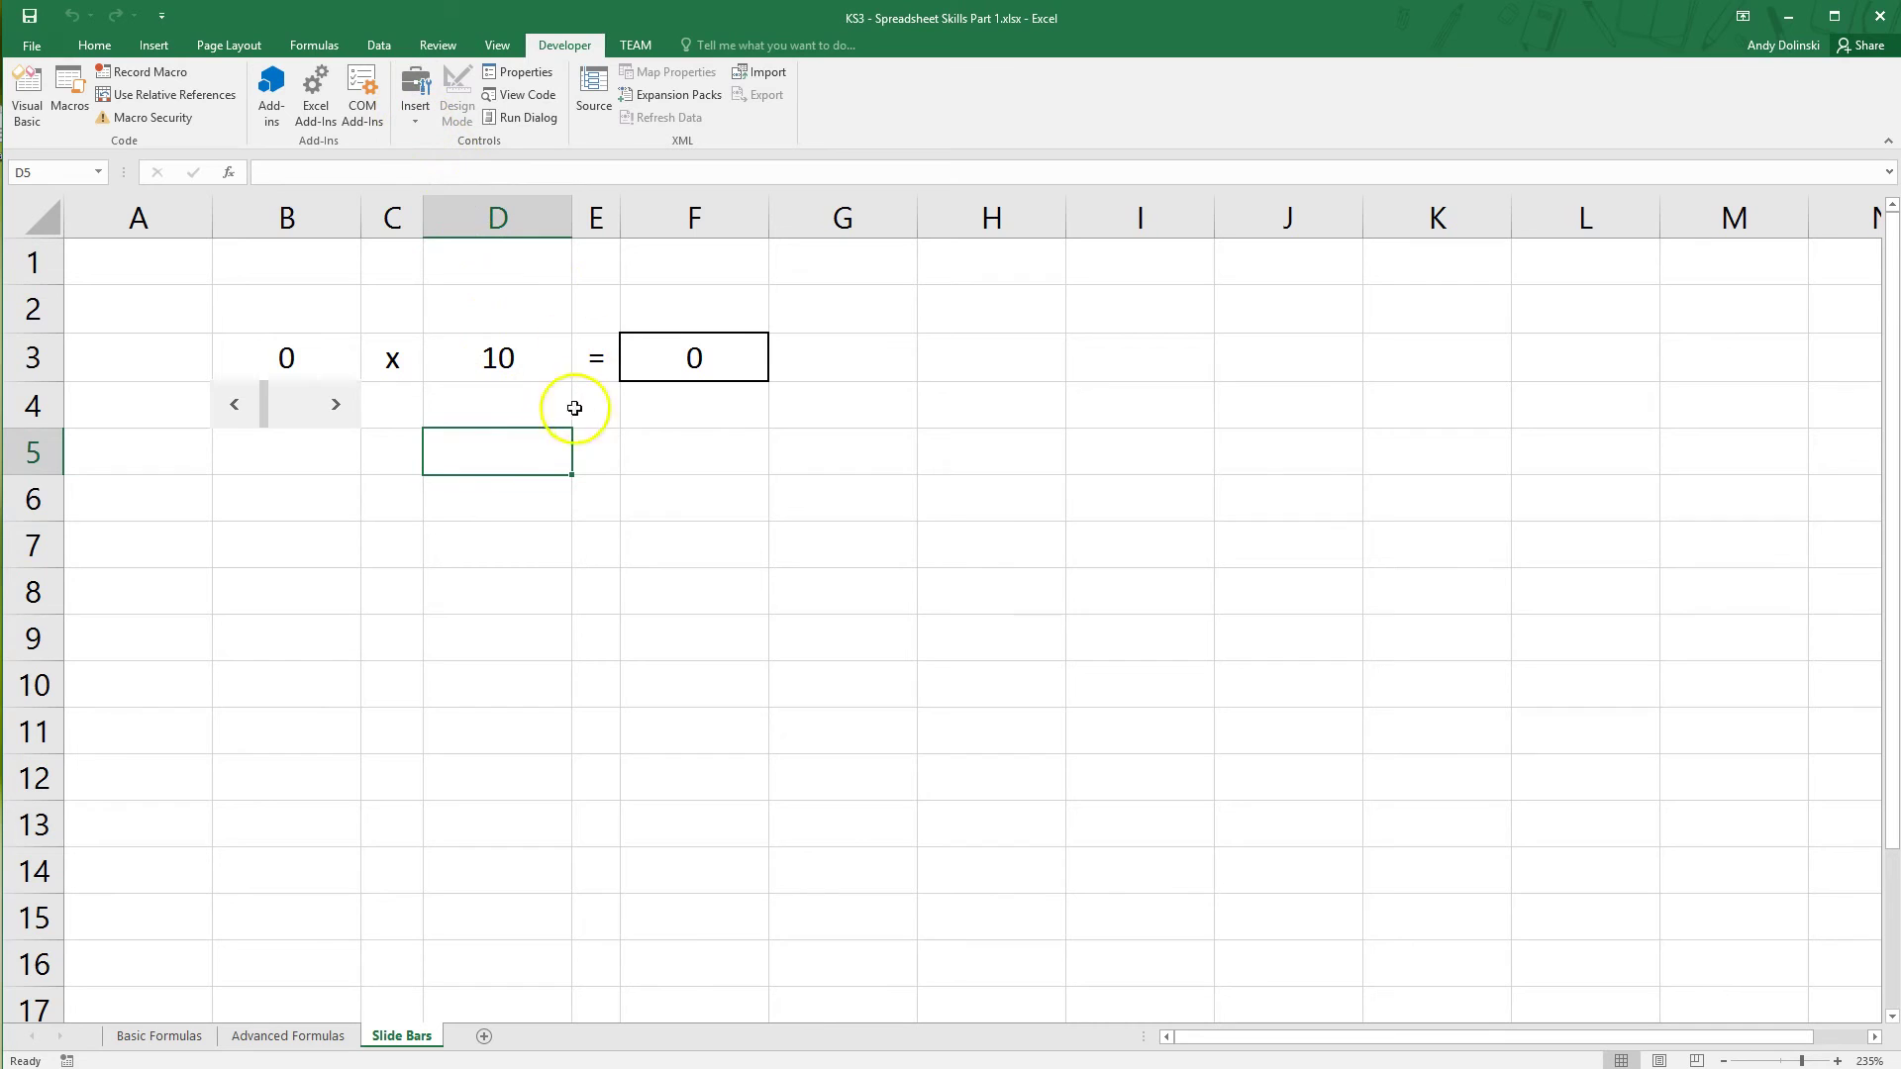
Step: Draw a second Form Controls scroll bar in D4 and right-click it
click(412, 119)
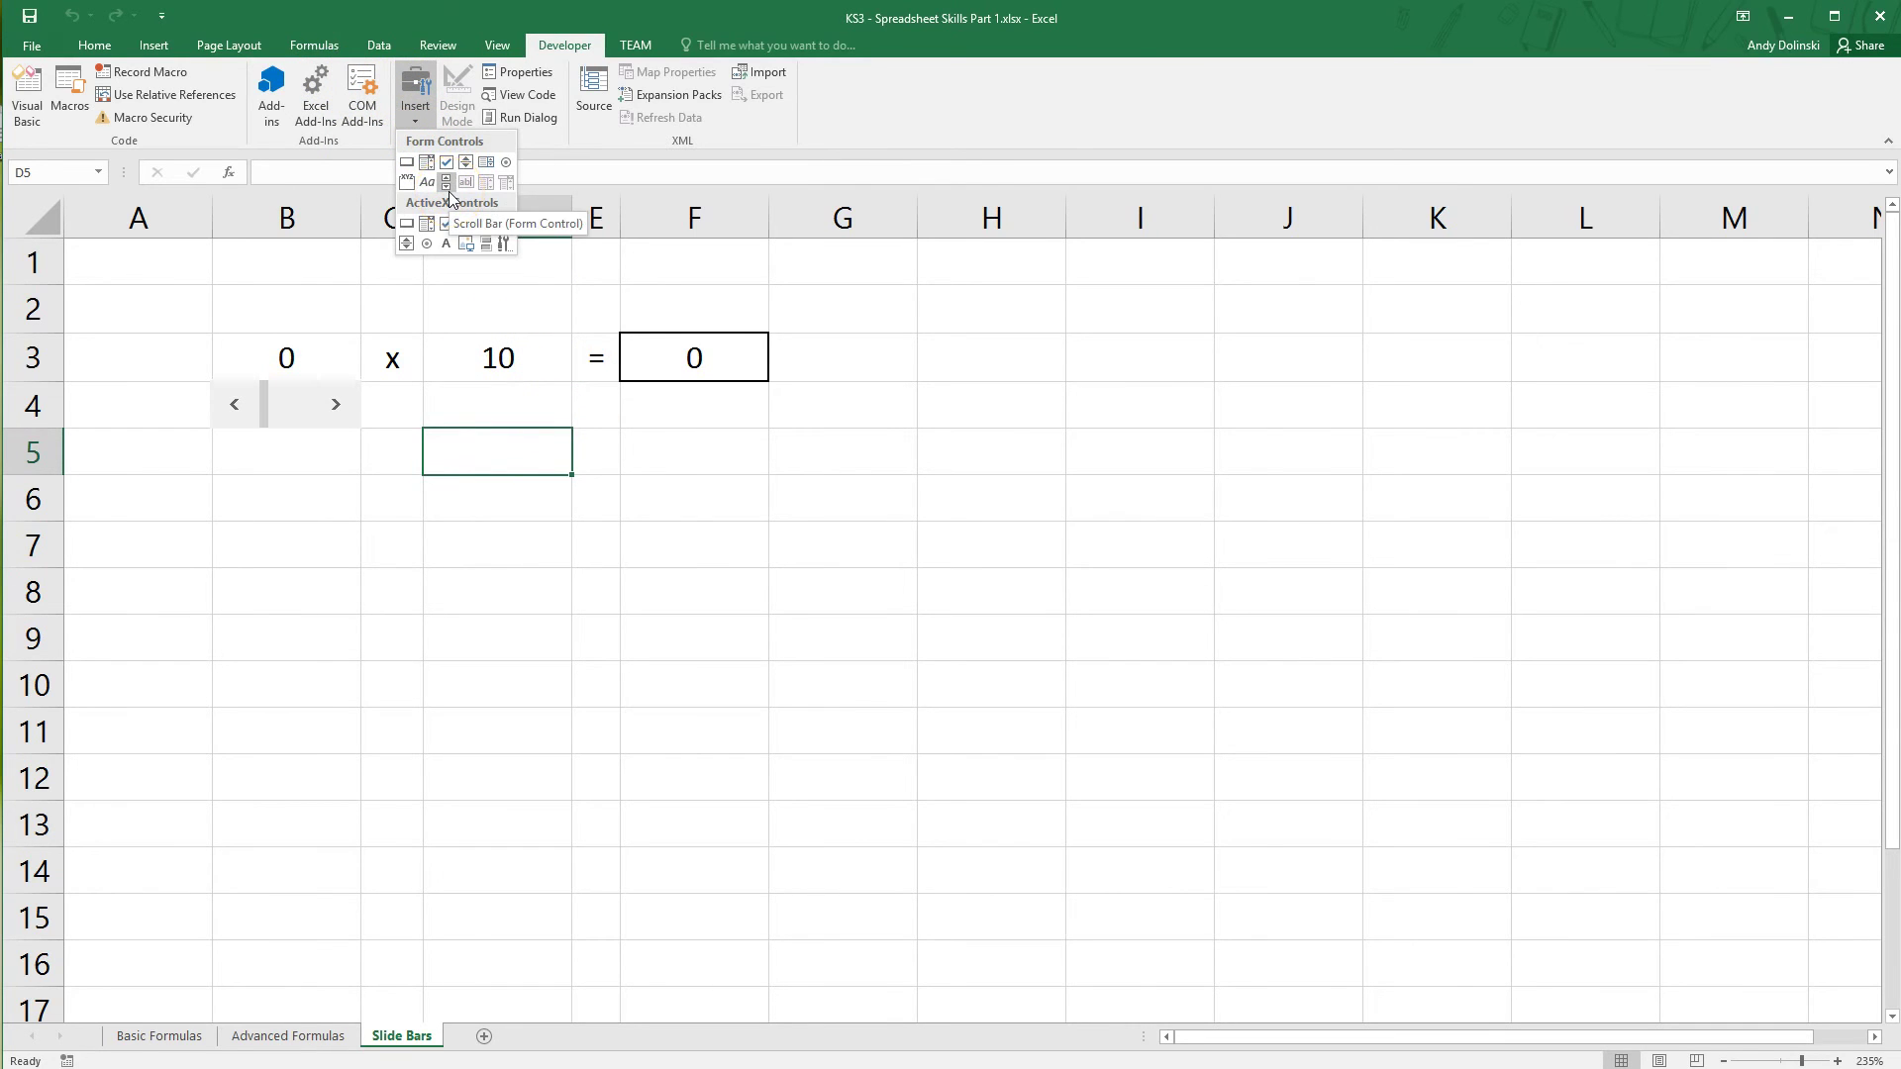
click(446, 189)
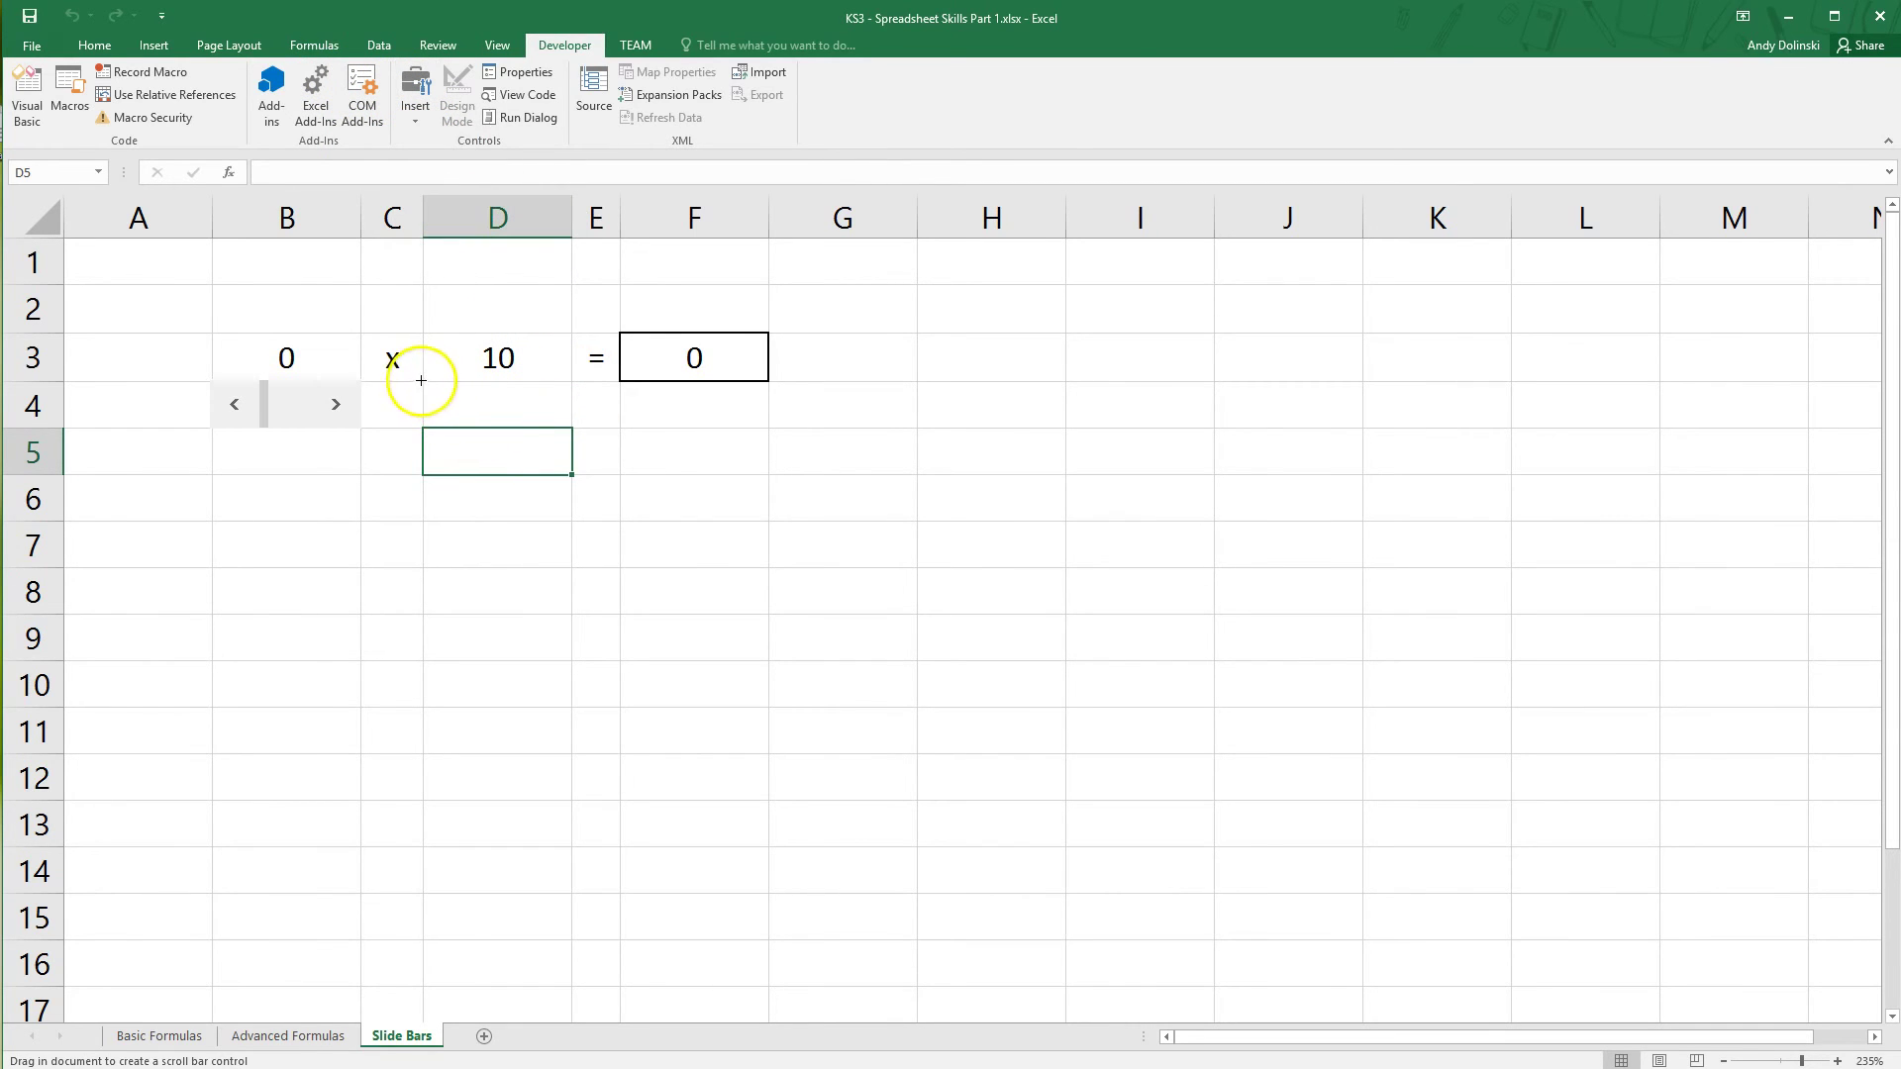
drag(423, 380, 571, 430)
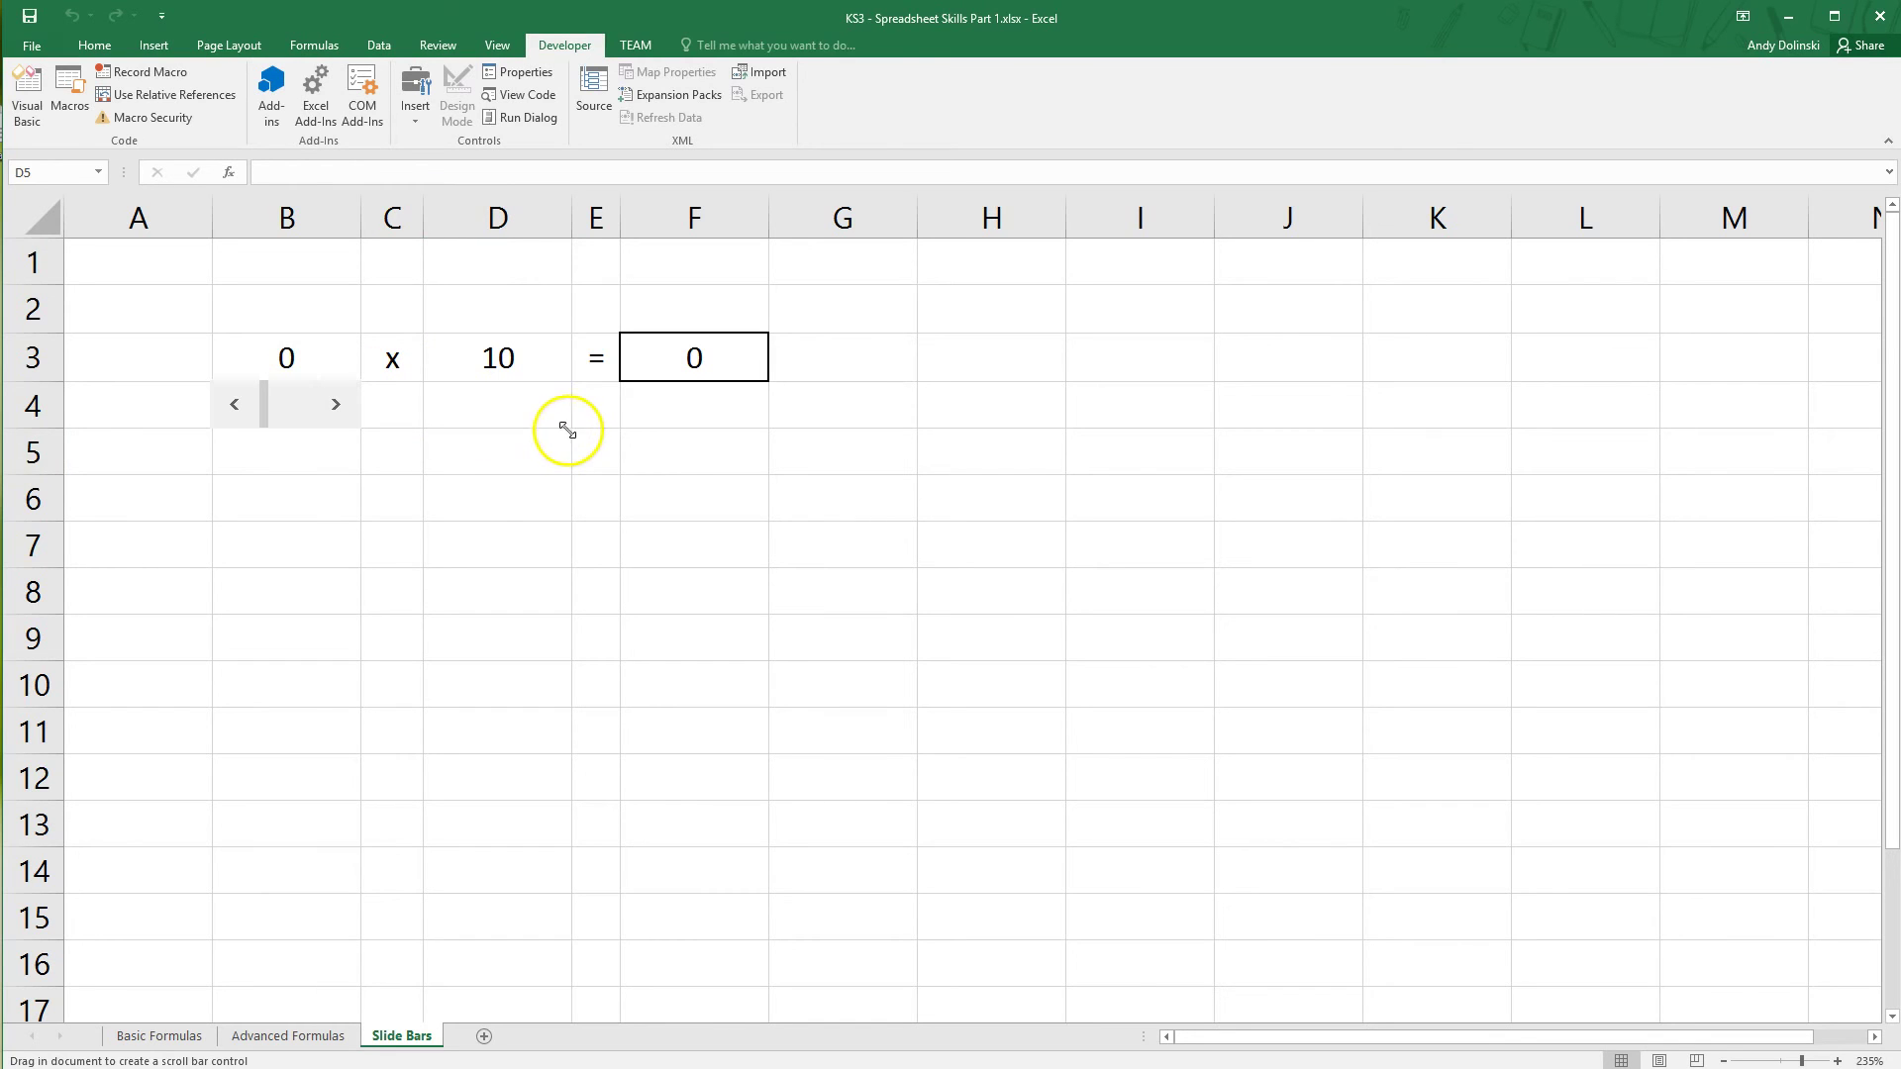
right_click(519, 399)
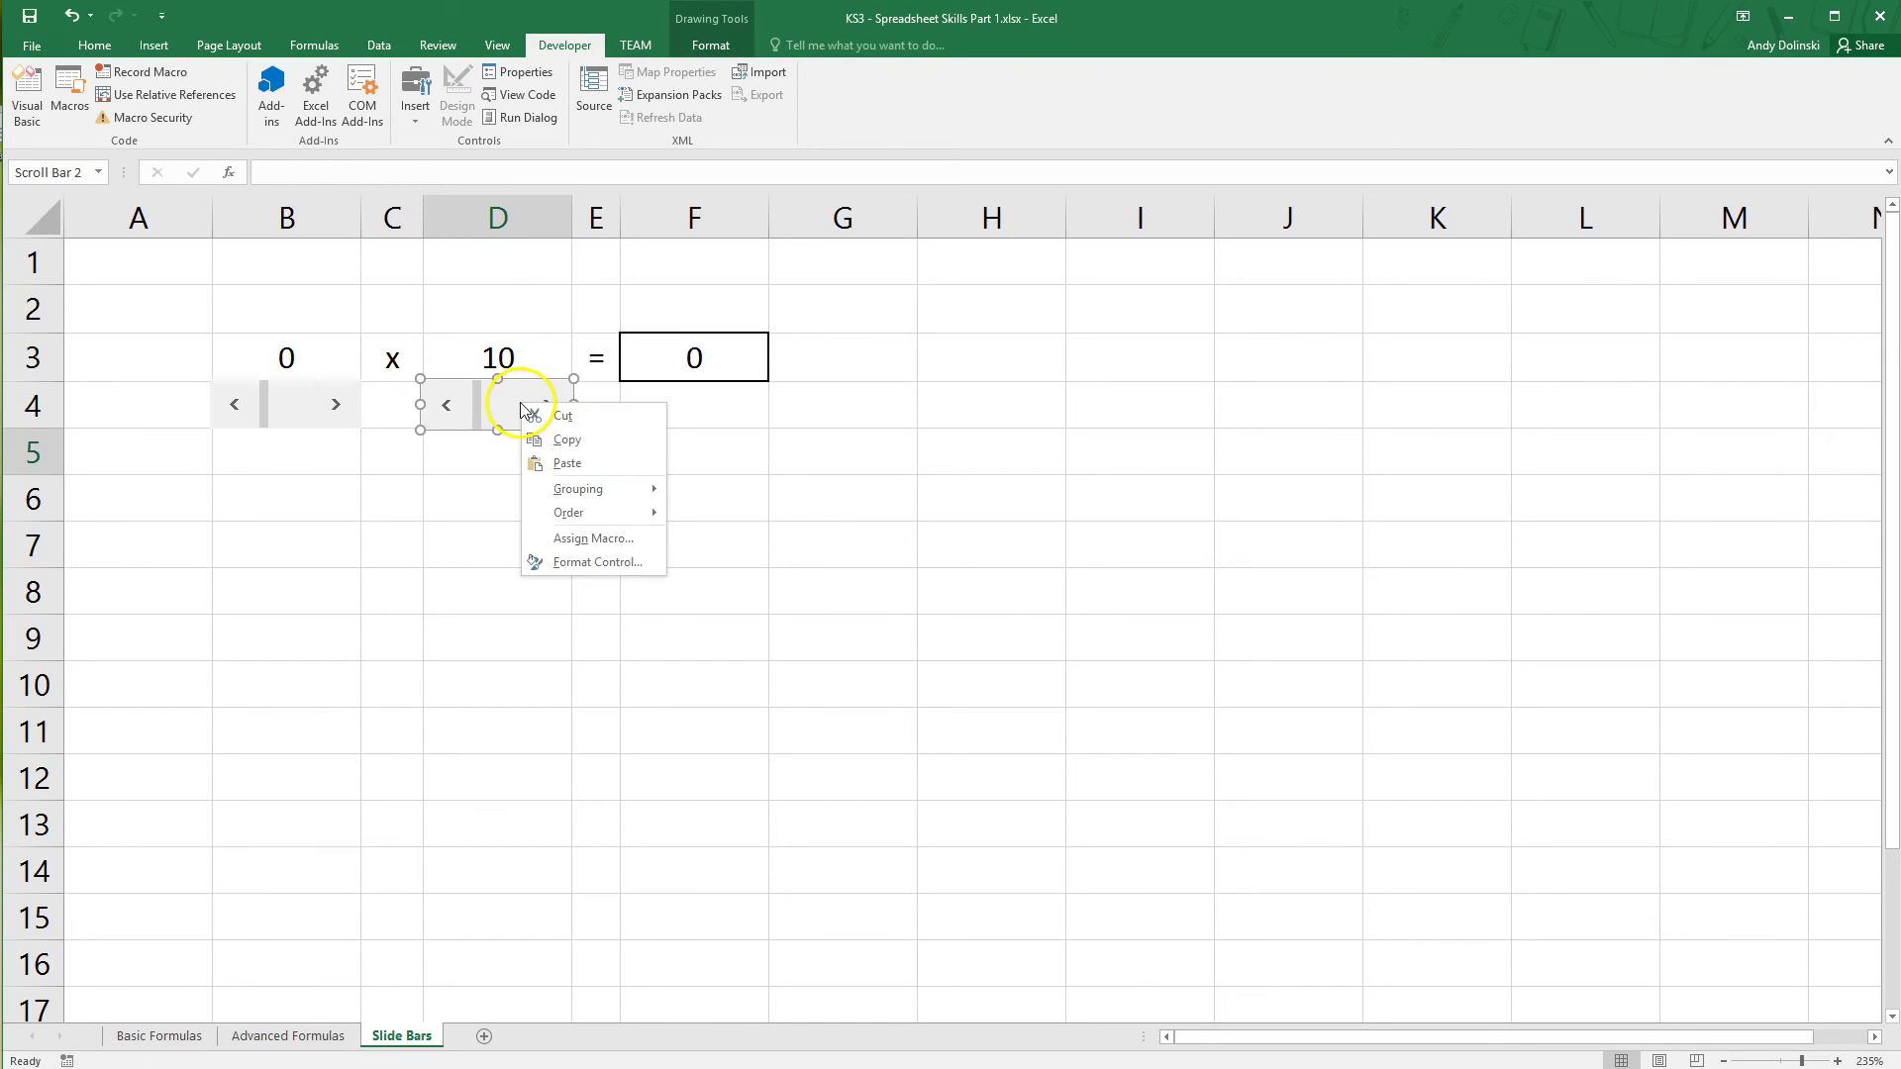
Step: Link the second scroll bar to $D$3 with a maximum value of 200
click(578, 565)
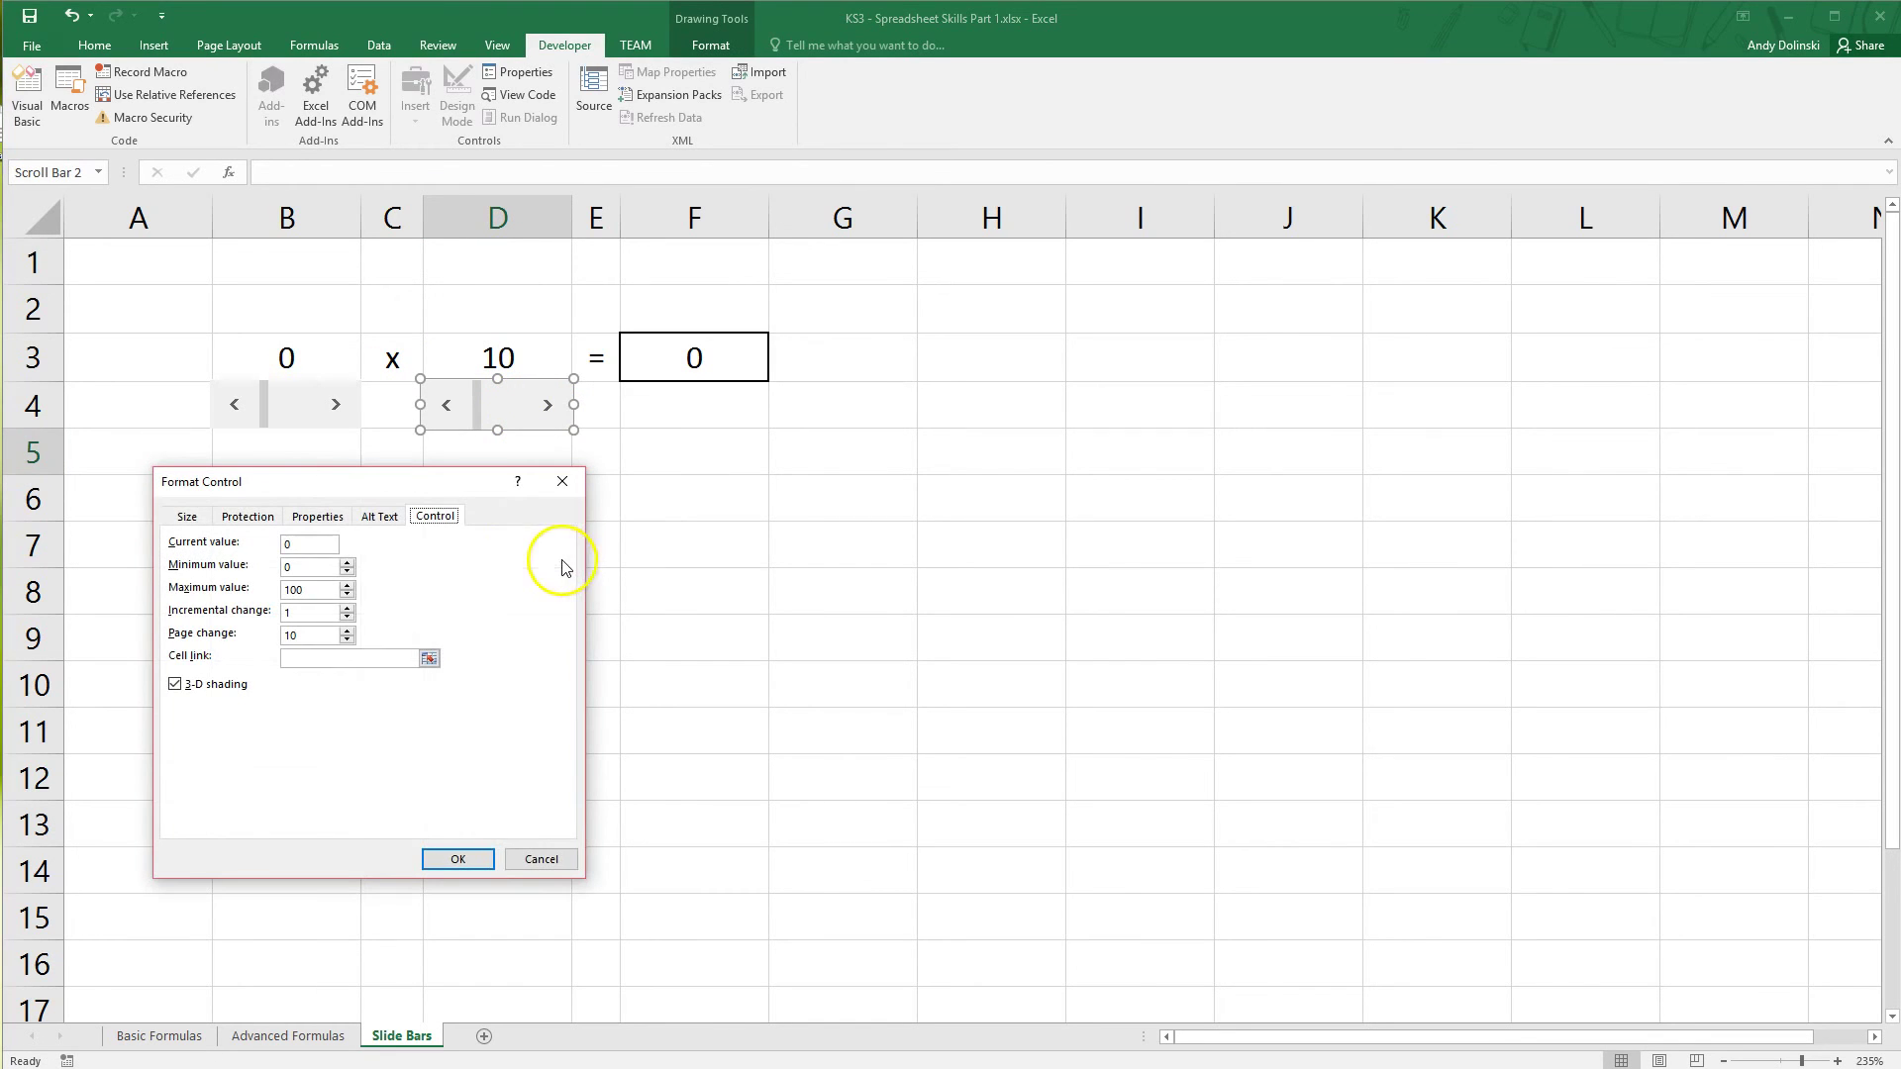
click(429, 659)
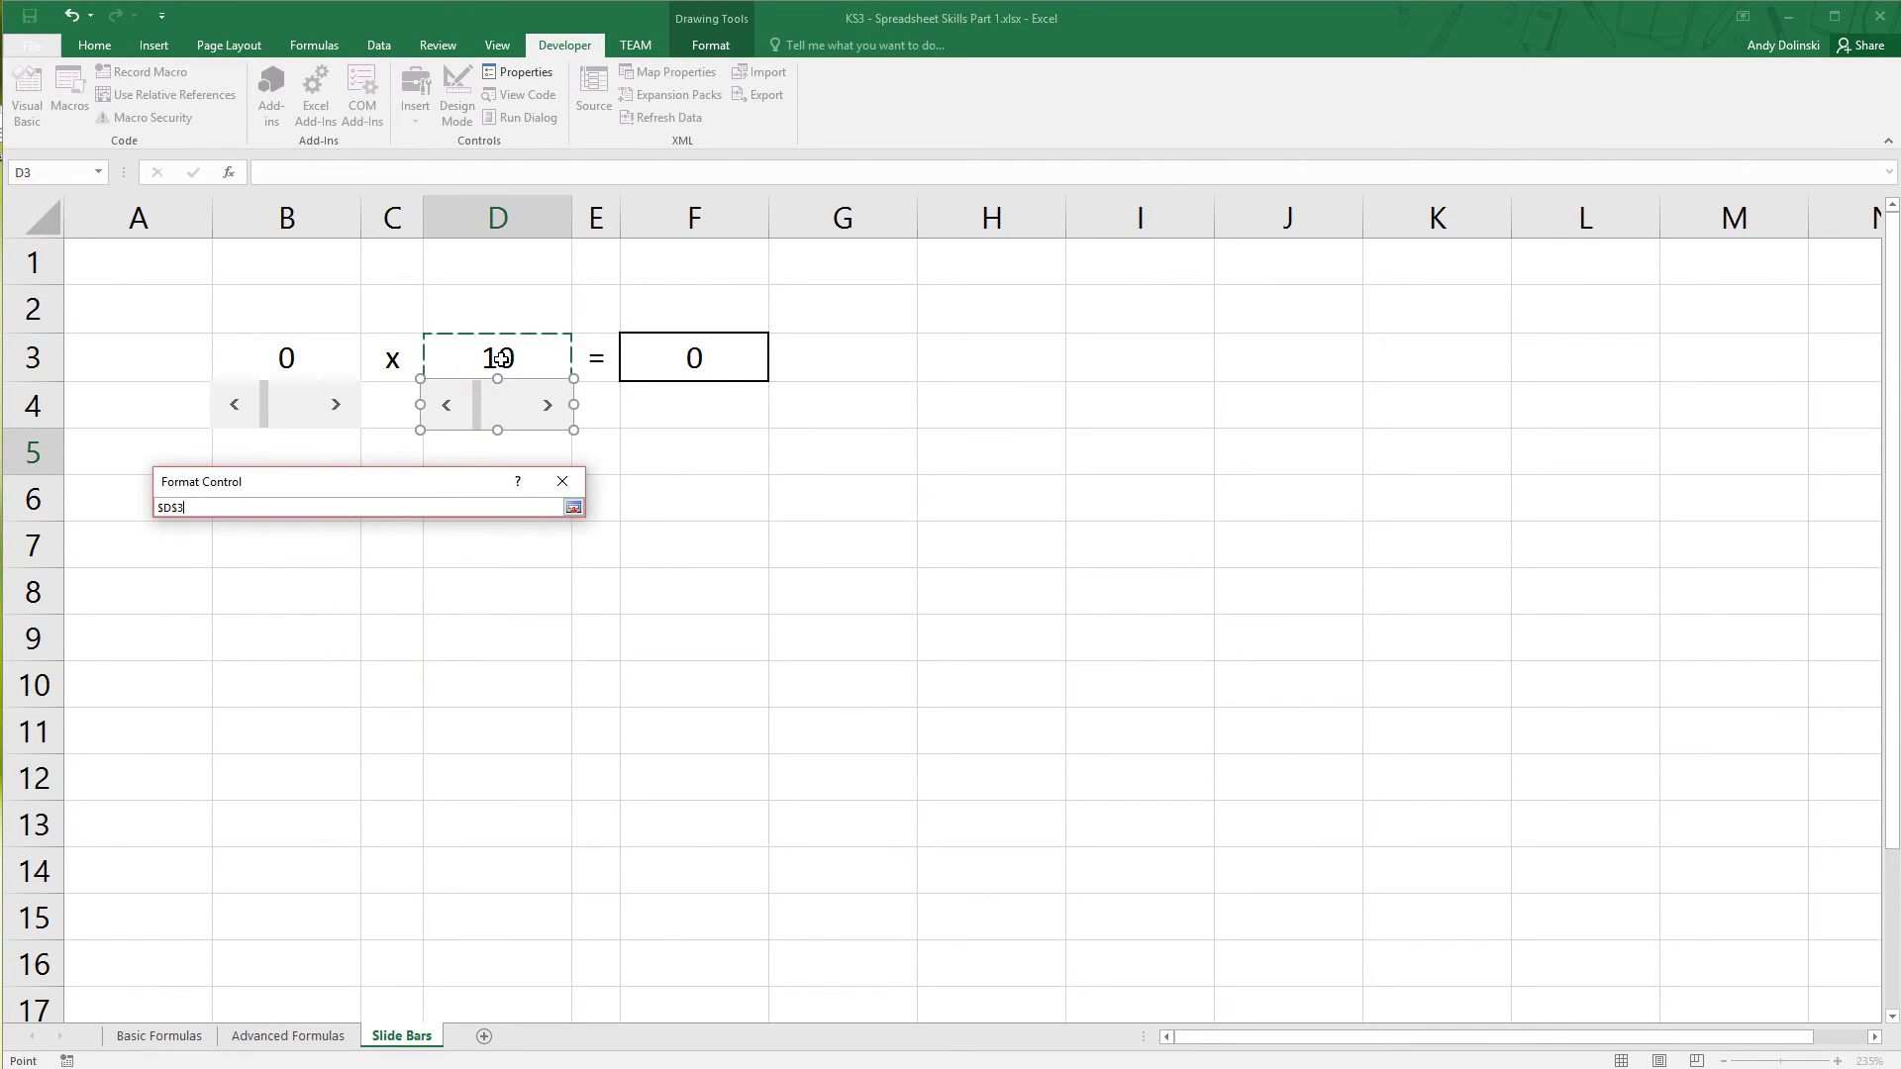
click(574, 507)
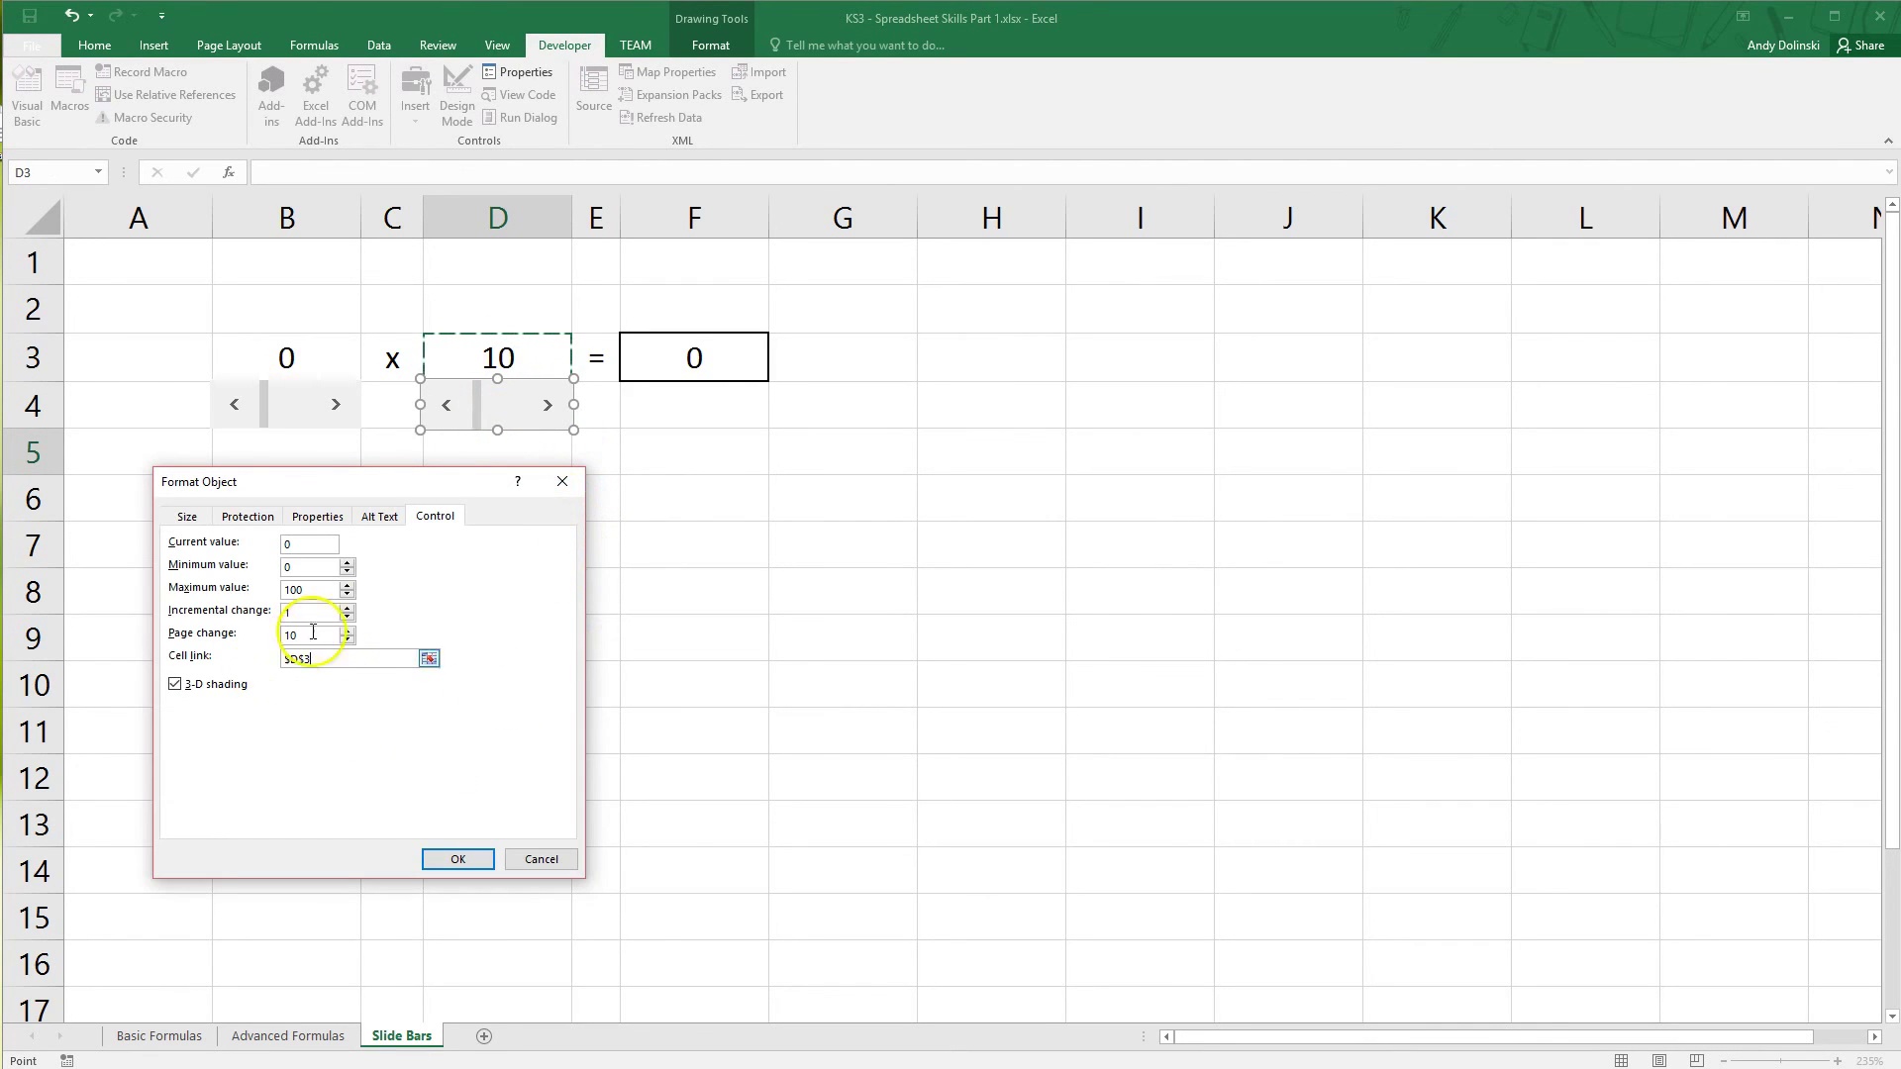
double_click(306, 590)
text(200)
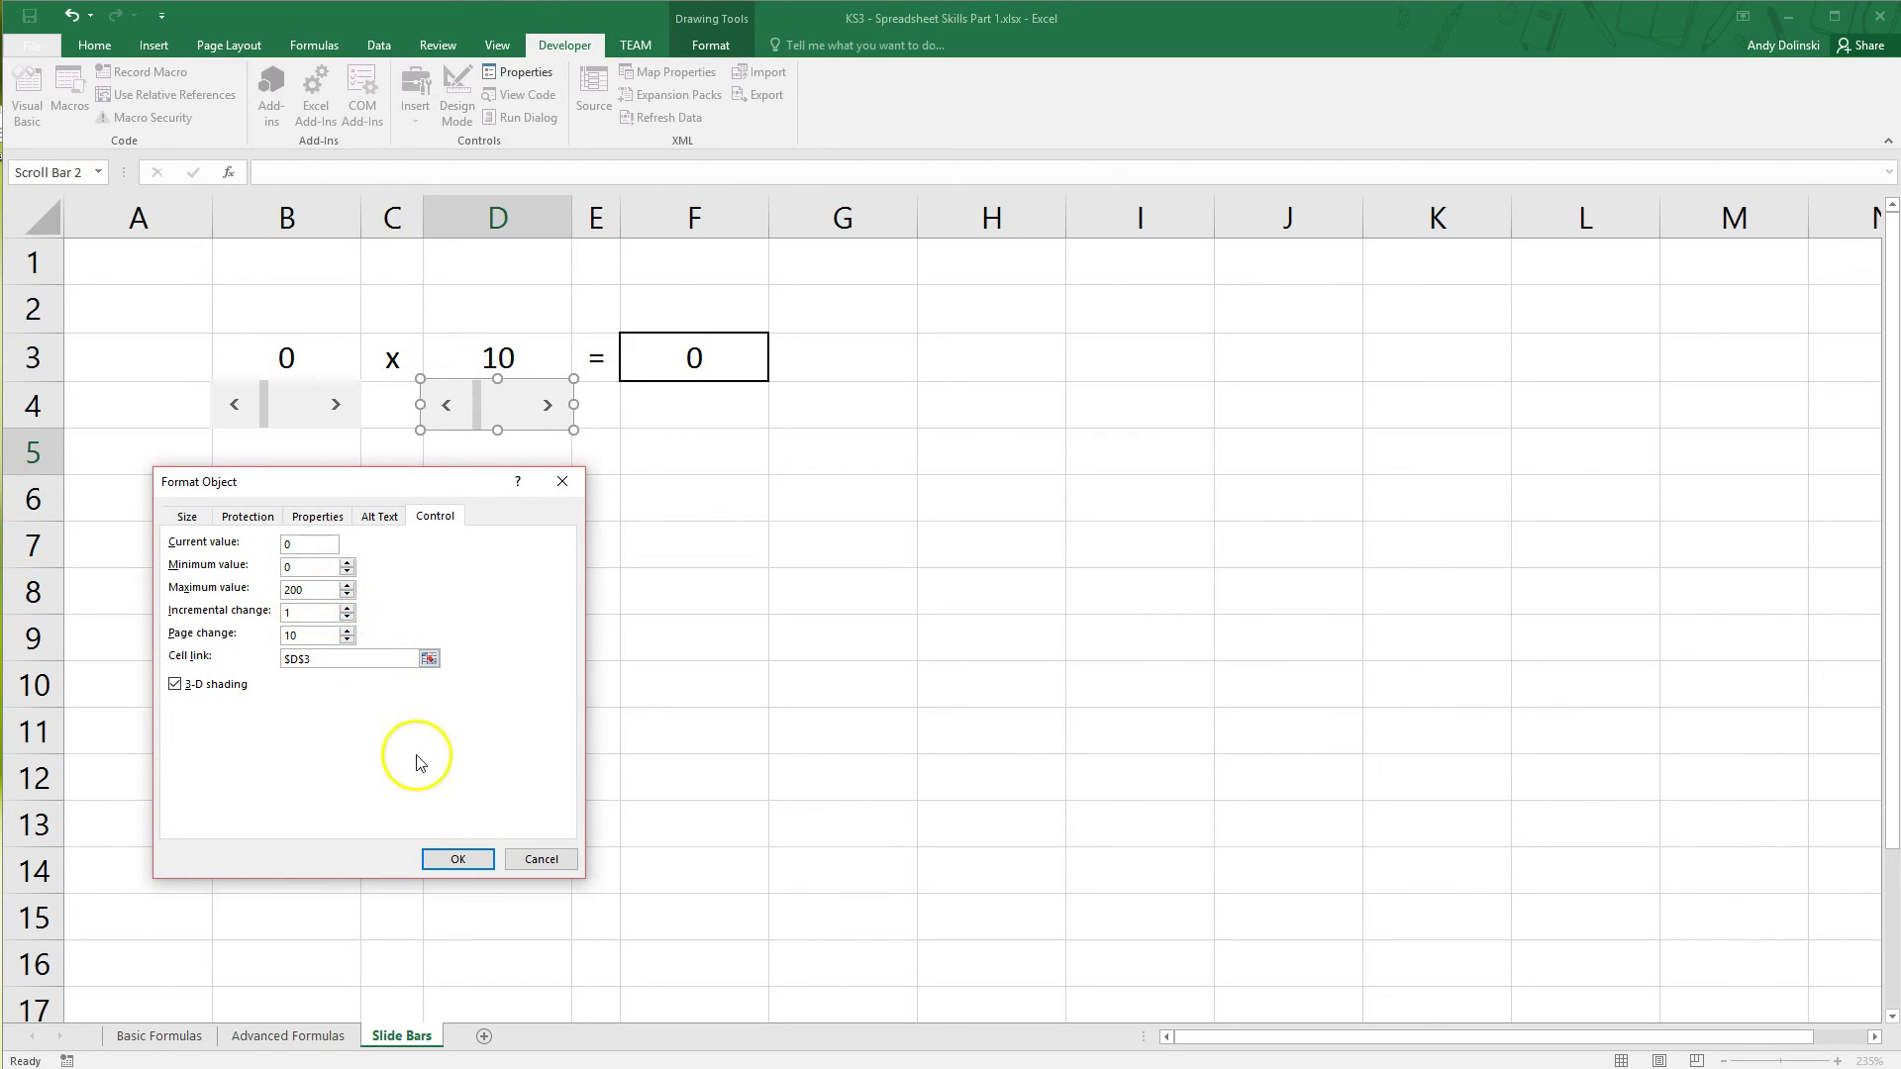
click(459, 859)
Step: Move the scroll bar thumbs so the factors read 34 and 53, giving 1802
click(490, 546)
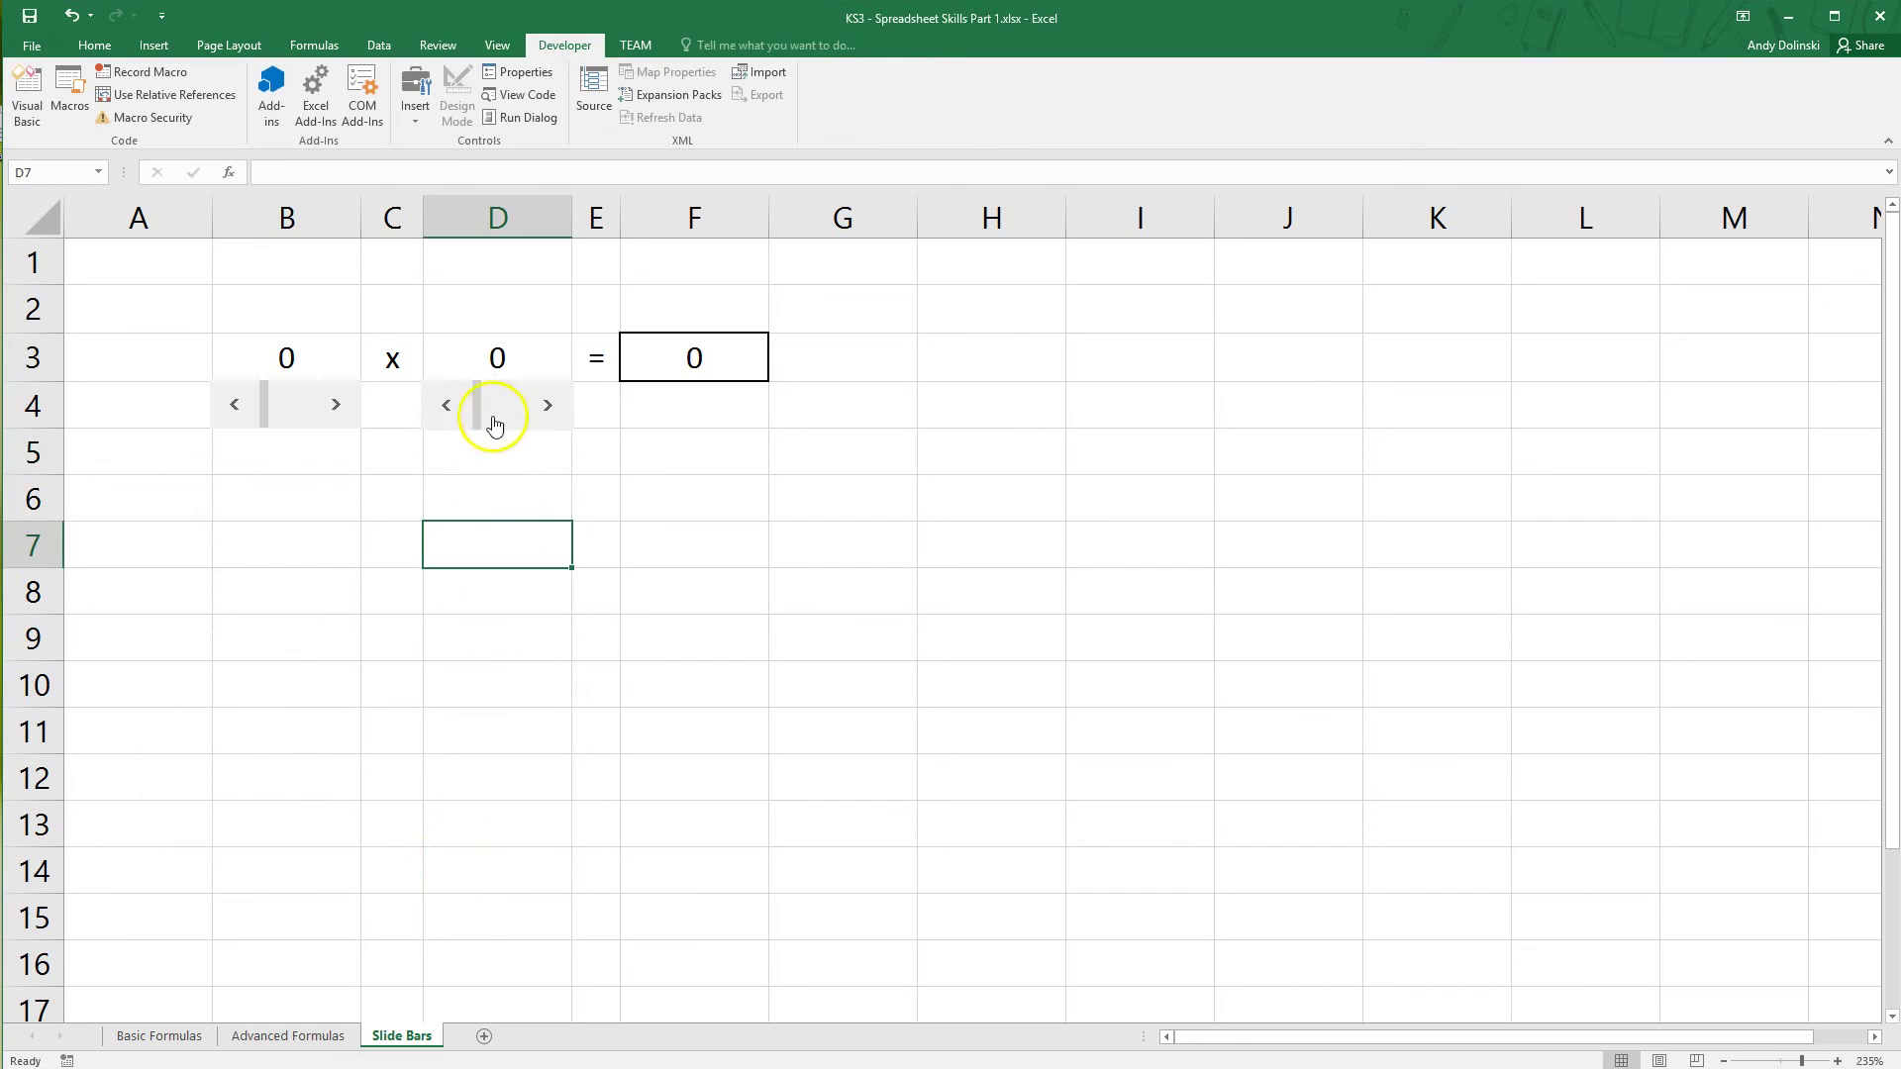
drag(476, 413, 539, 411)
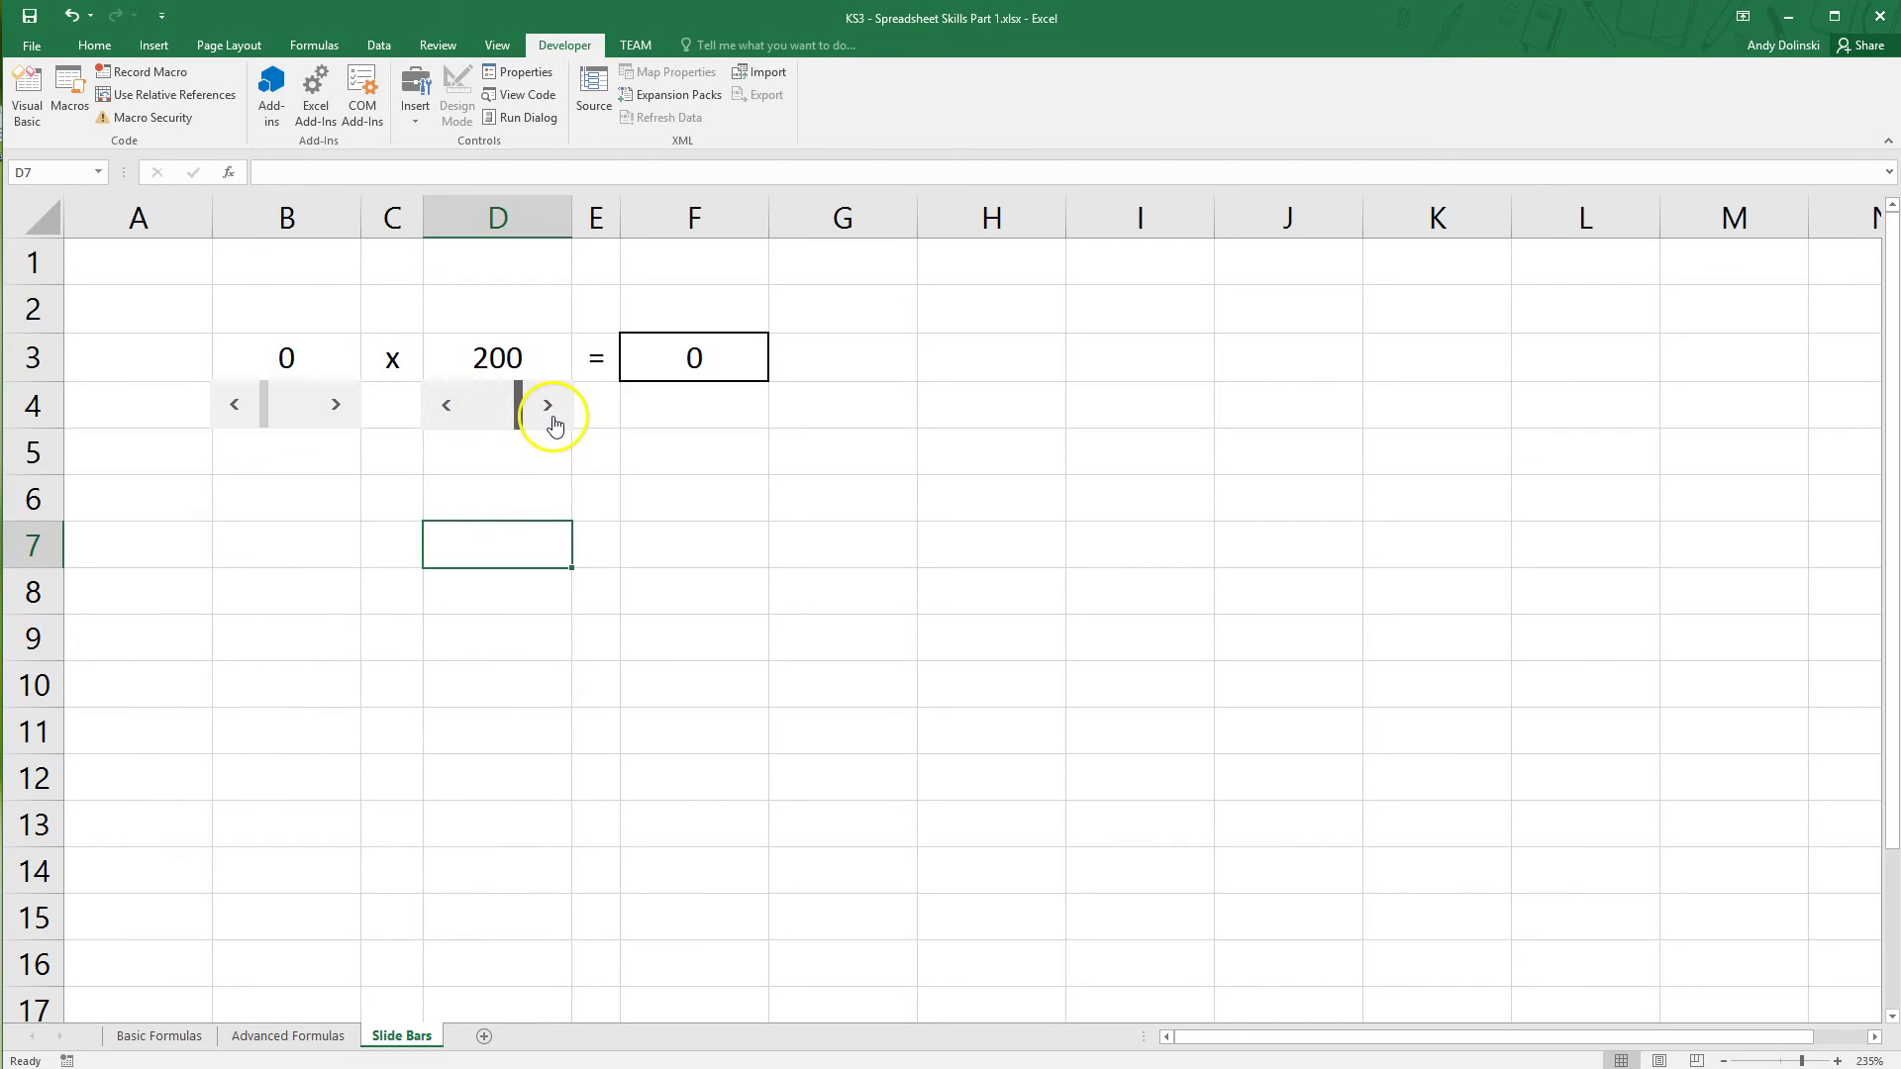
mouse_move(293, 413)
mouse_down()
mouse_move(346, 422)
mouse_move(282, 417)
mouse_up()
drag(509, 416, 489, 412)
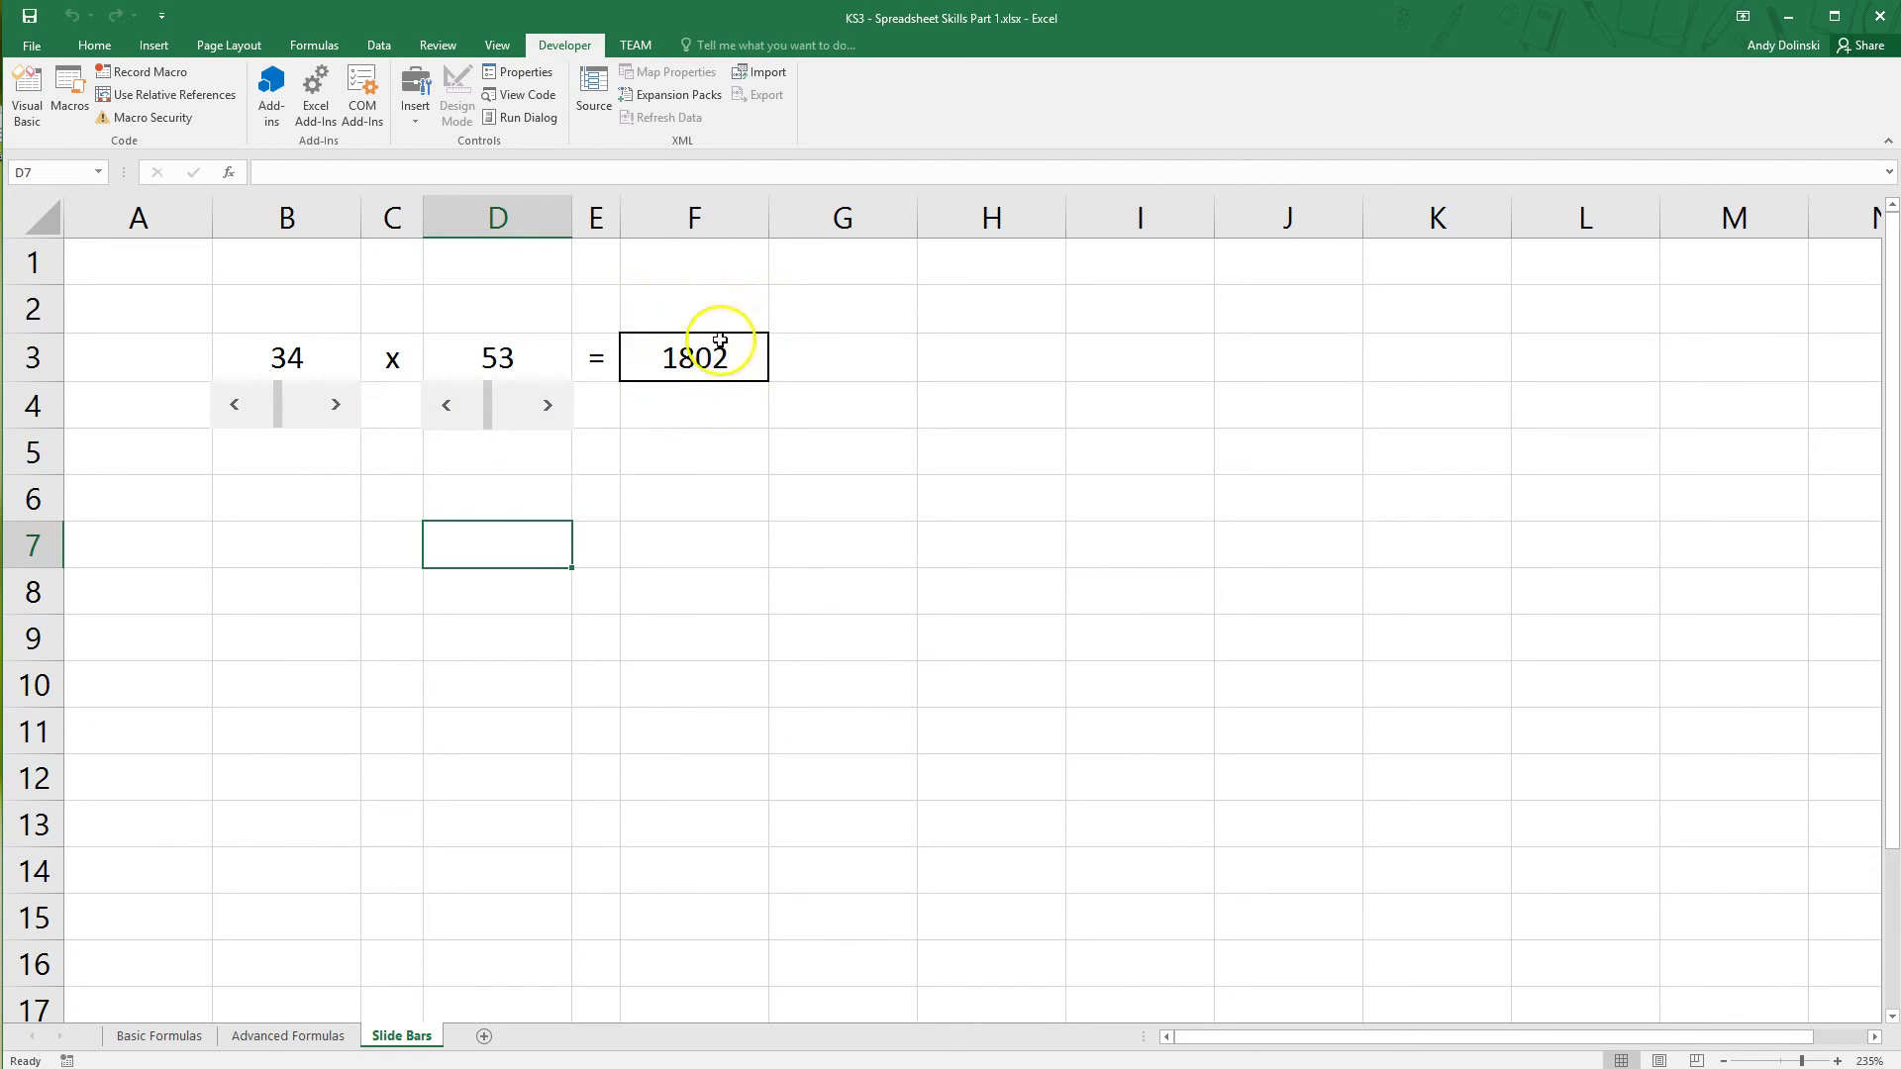